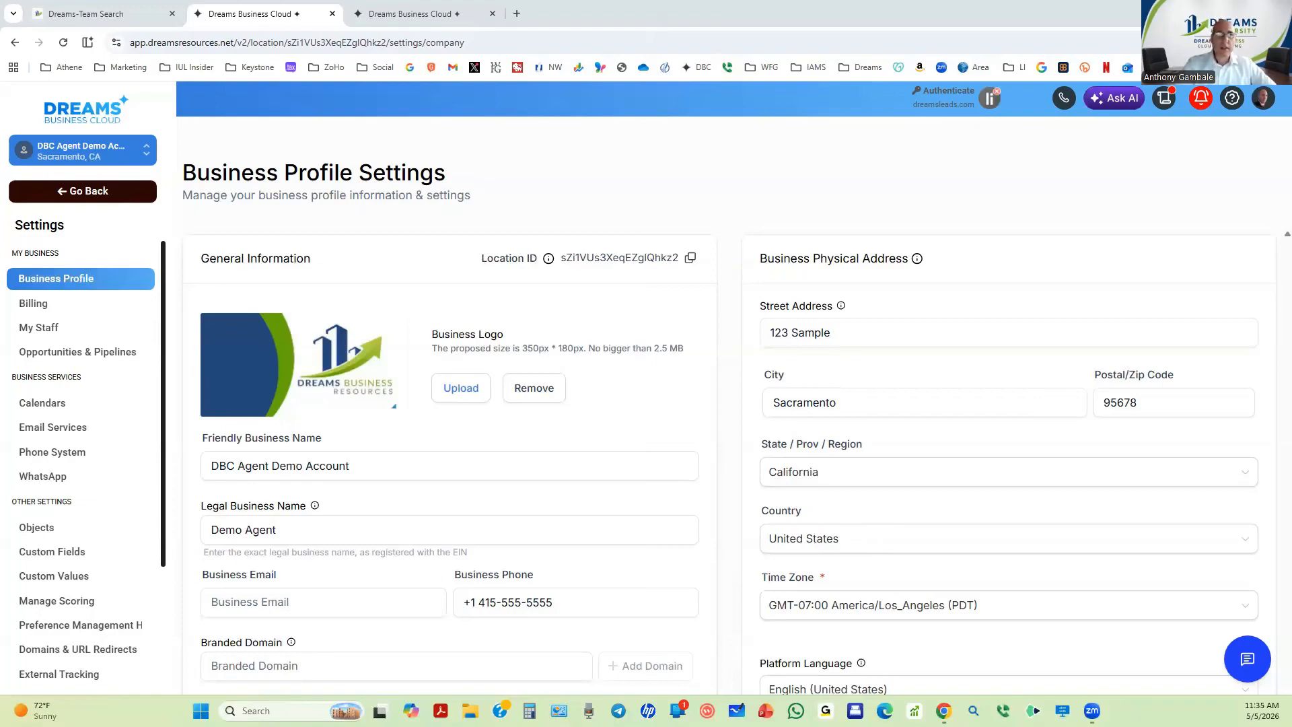
Review the business logo and friendly business name in the General Information section of the business profile
scroll(617, 268, "down", 4)
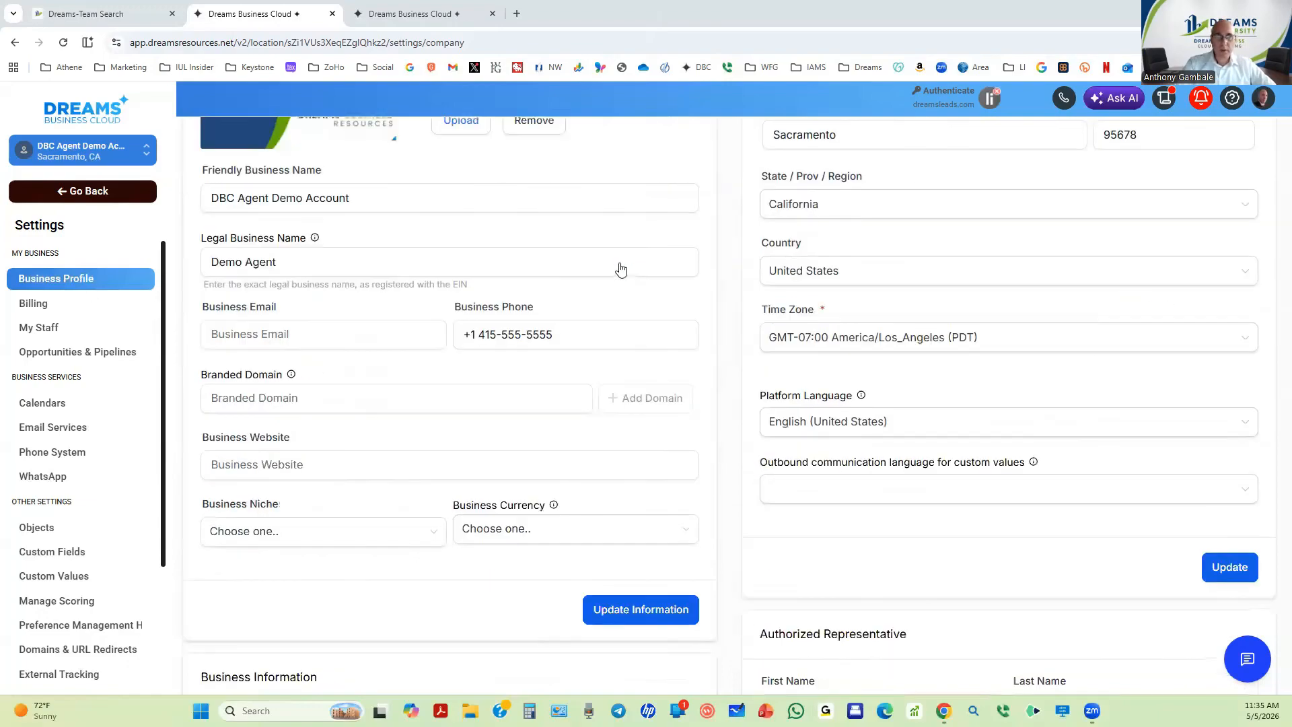
scroll(617, 268, "up", 4)
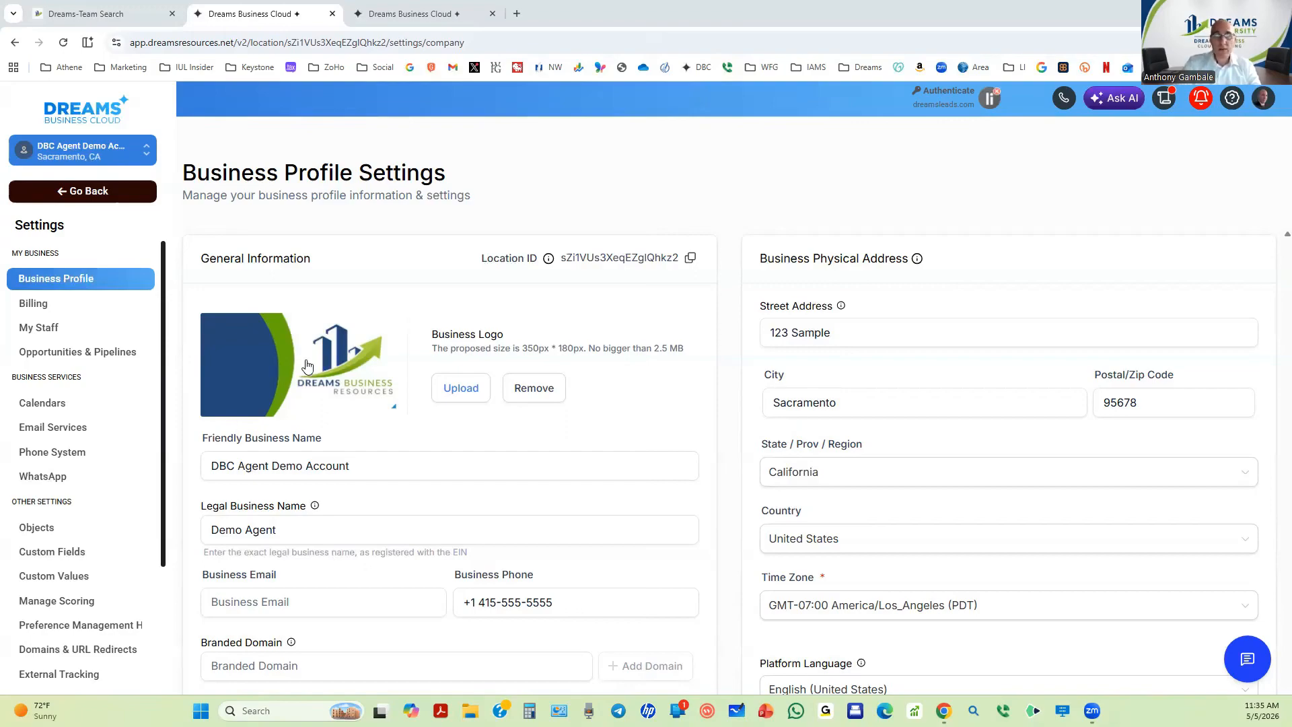
scroll(306, 370, "down", 2)
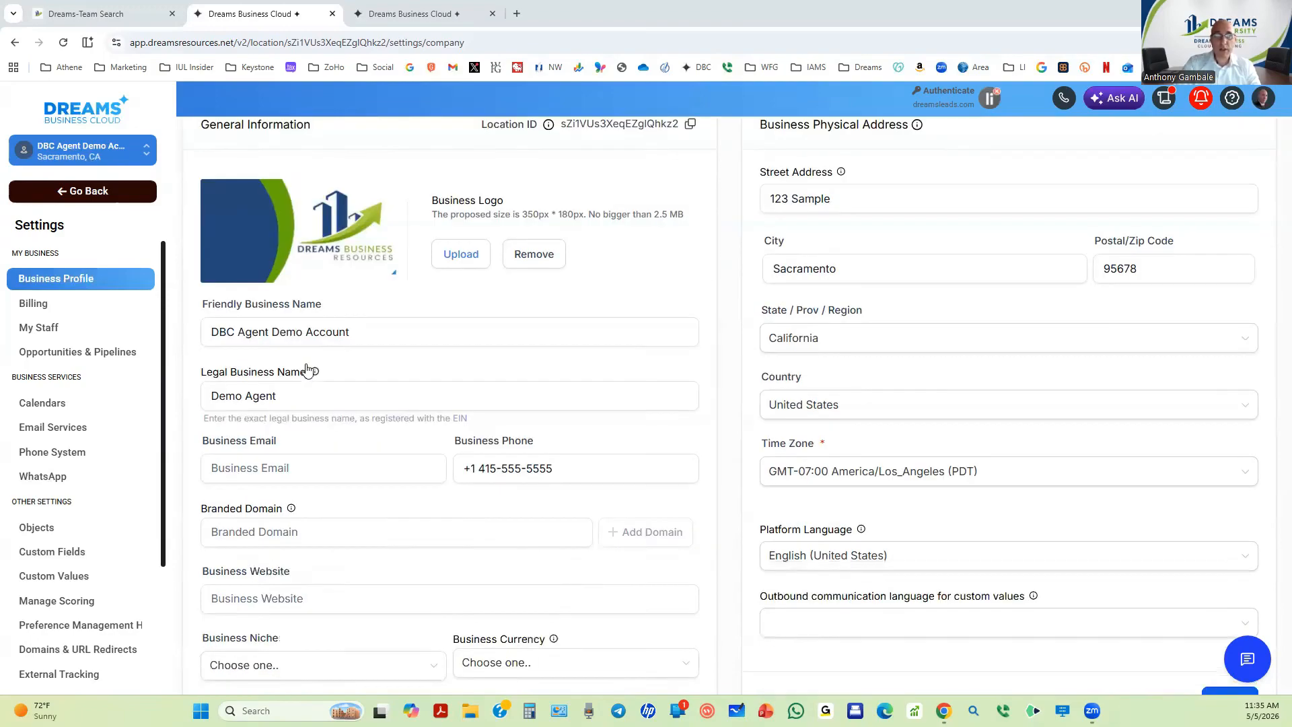
left_click(344, 335)
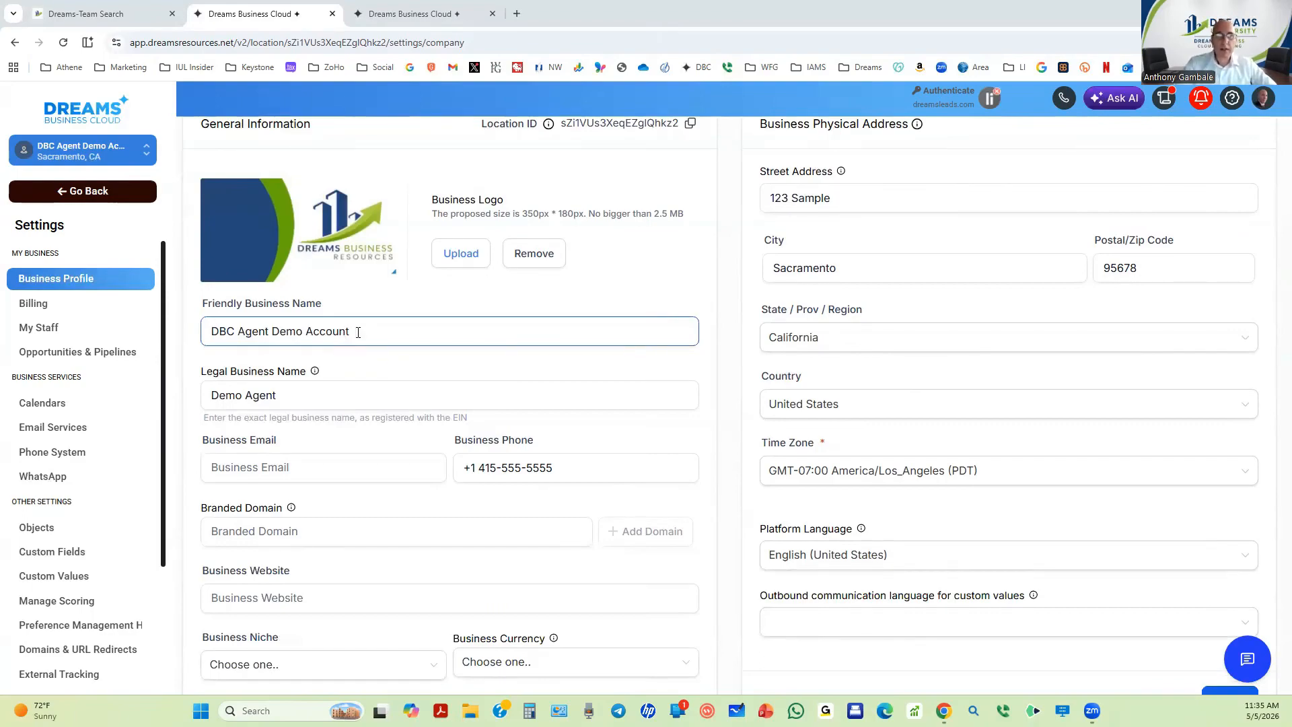
left_click(286, 248)
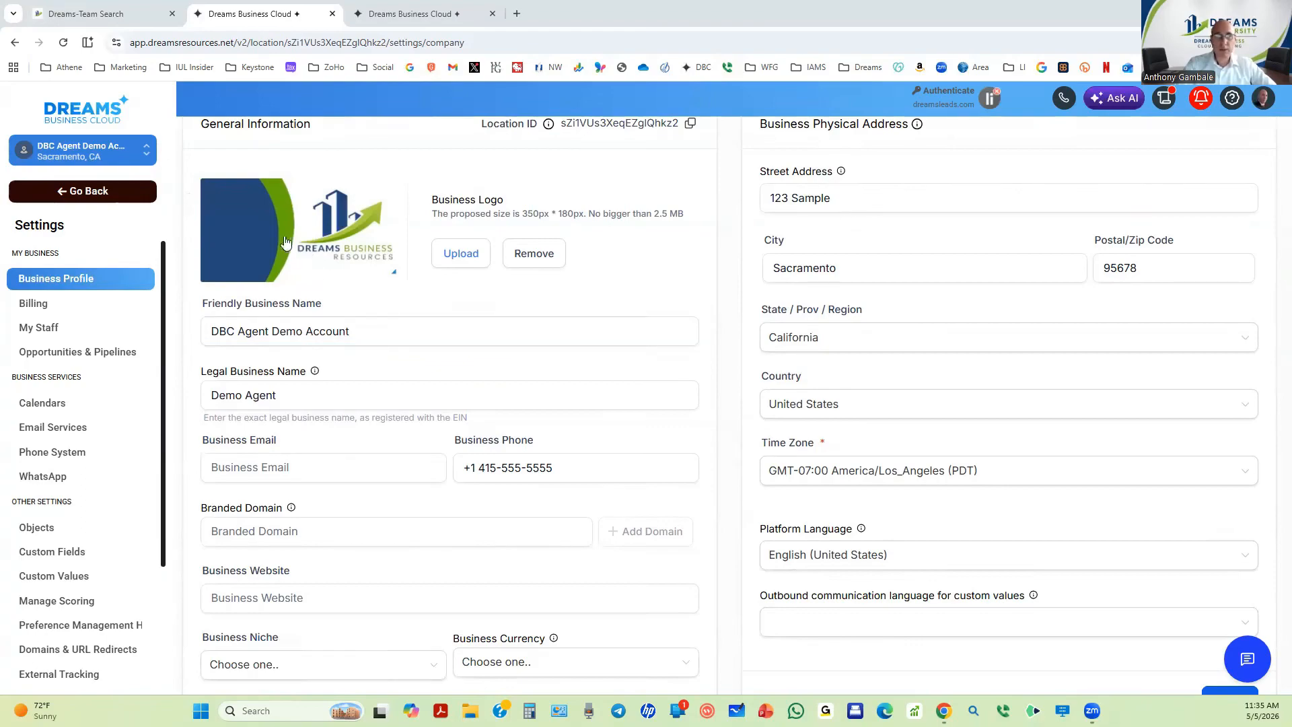
scroll(286, 246, "up", 2)
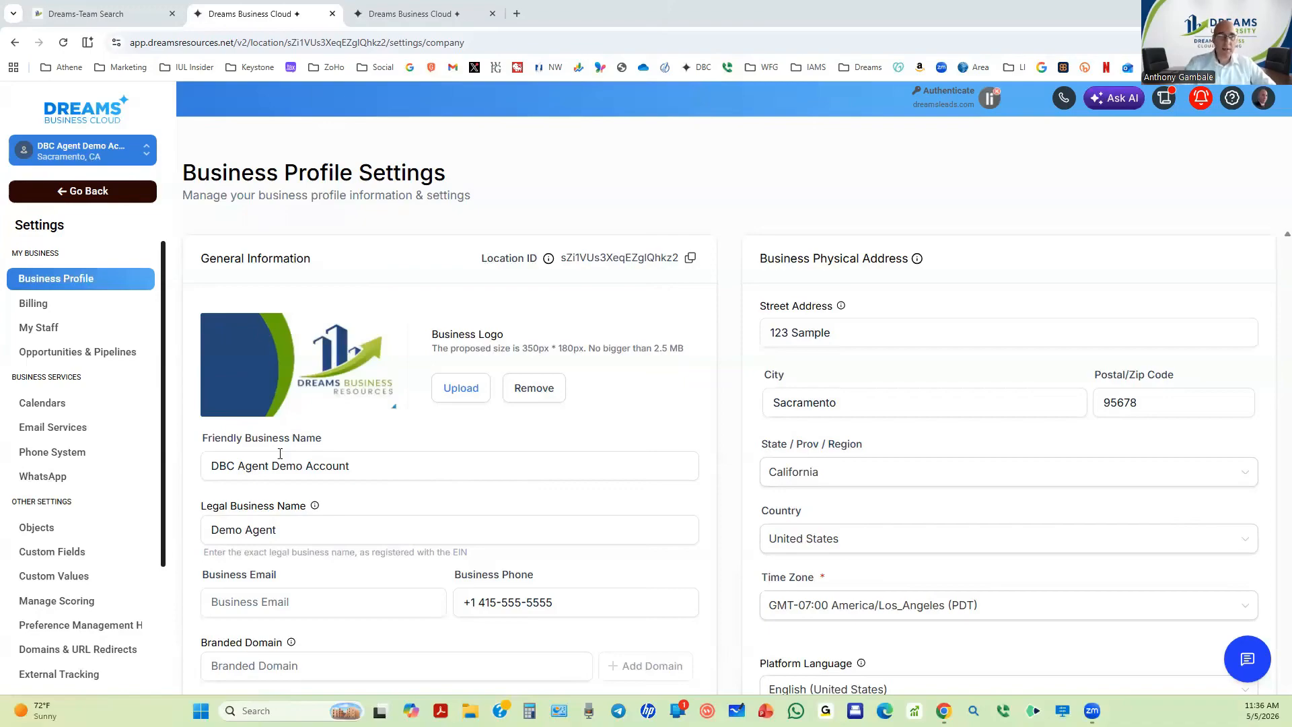
Check the friendly and legal business names and read the help note for the legal business name
left_click(259, 469)
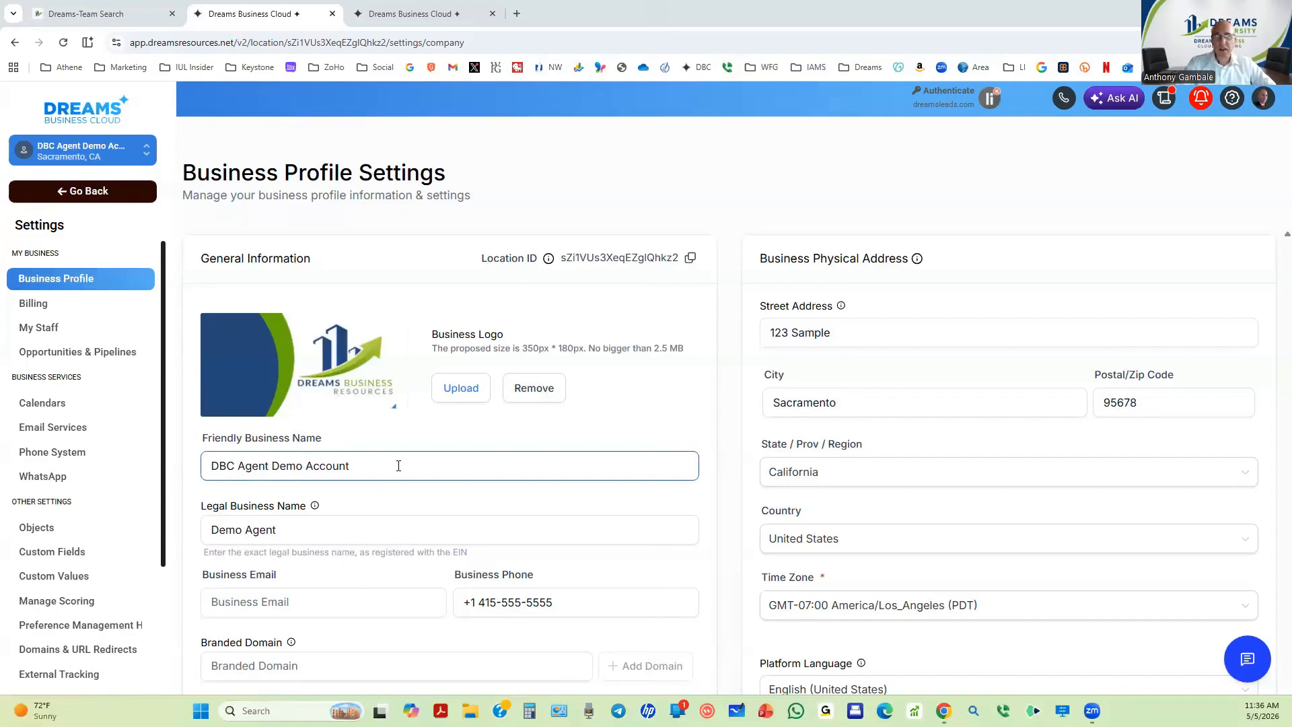
scroll(393, 427, "down", 2)
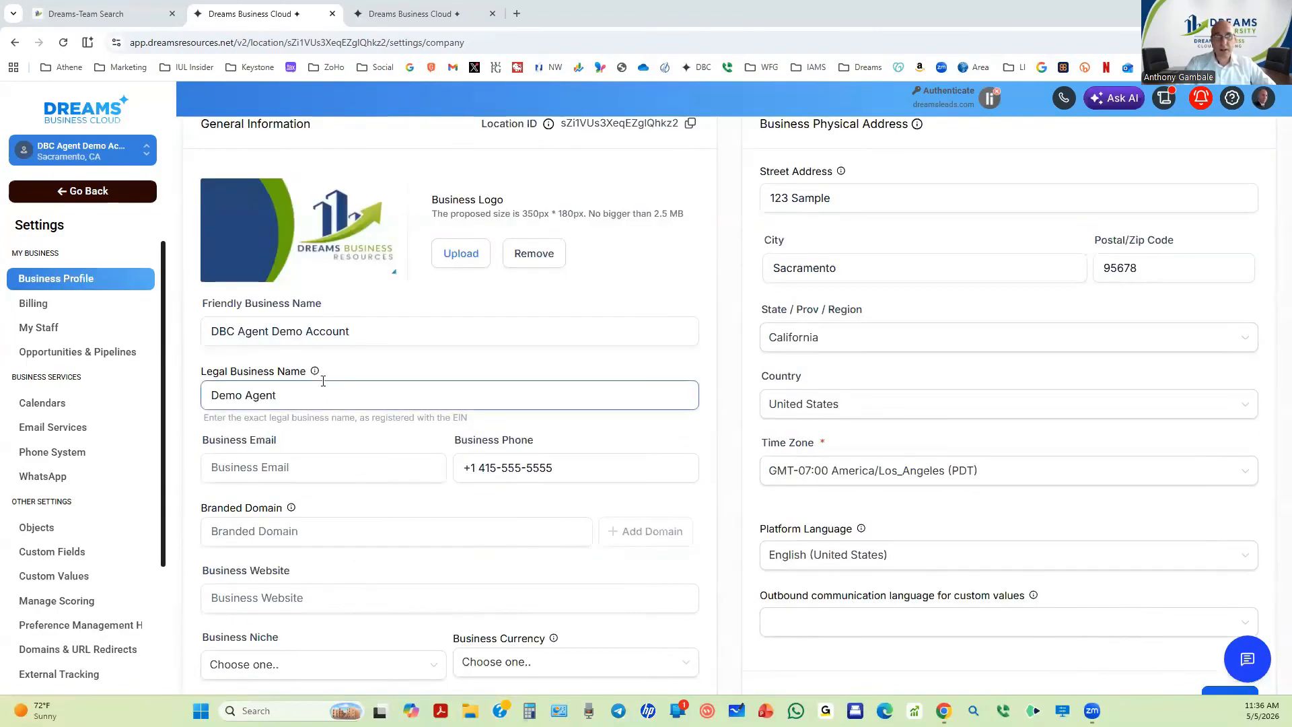
mouse_move(315, 373)
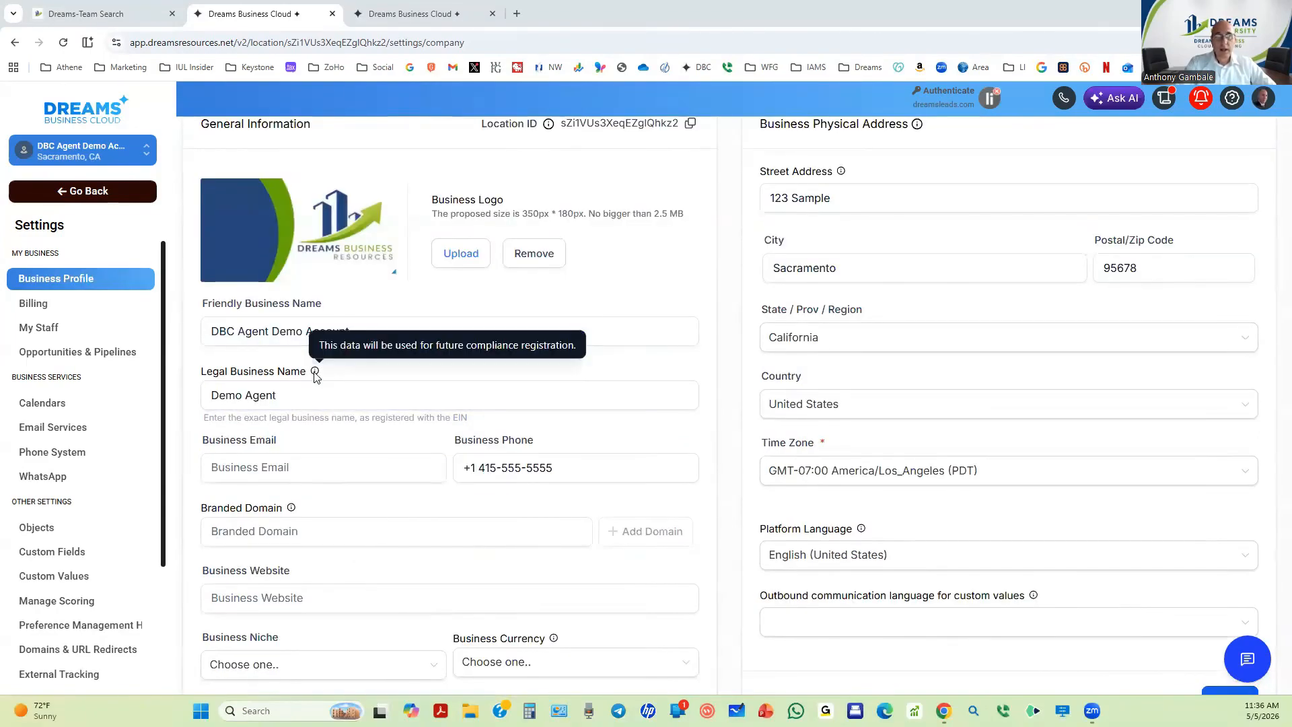
left_click(318, 395)
double_click(319, 396)
triple_click(319, 396)
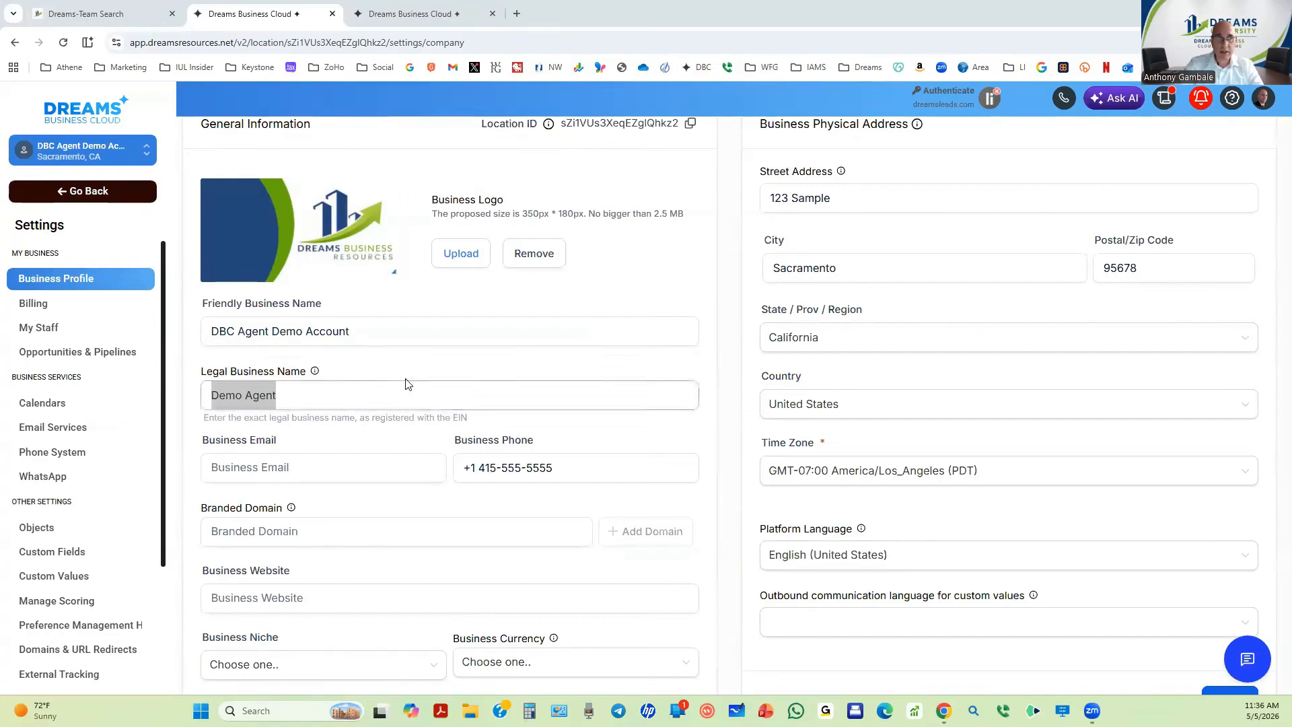
Go through the business email, phone, branded domain, website and niche fields in General Information
left_click(323, 475)
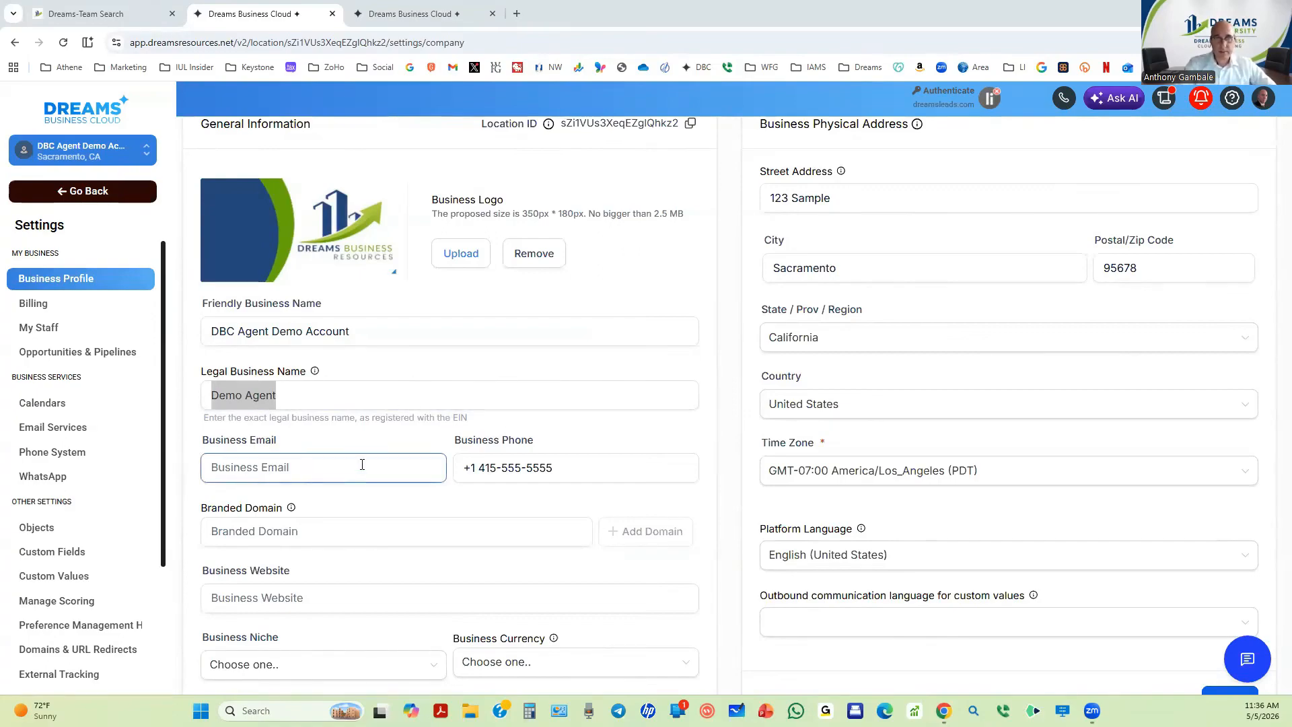
left_click(604, 465)
left_click(312, 535)
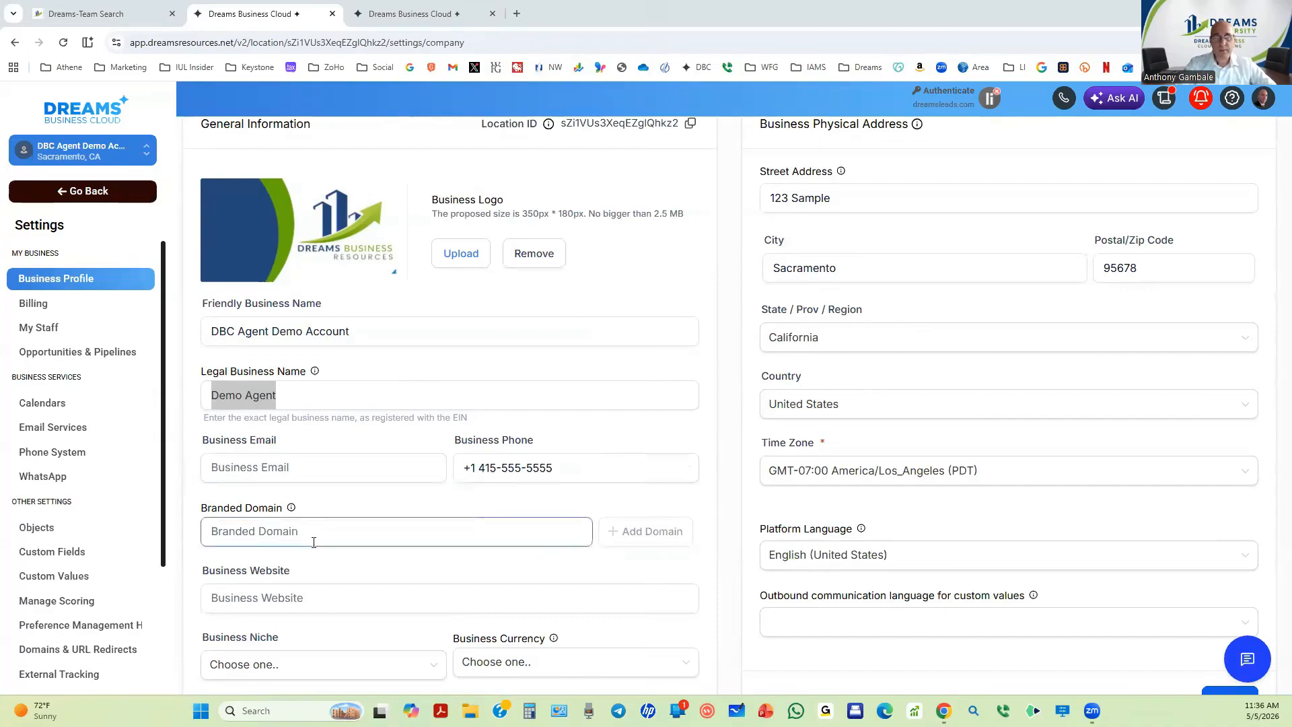
scroll(297, 464, "down", 2)
left_click(297, 464)
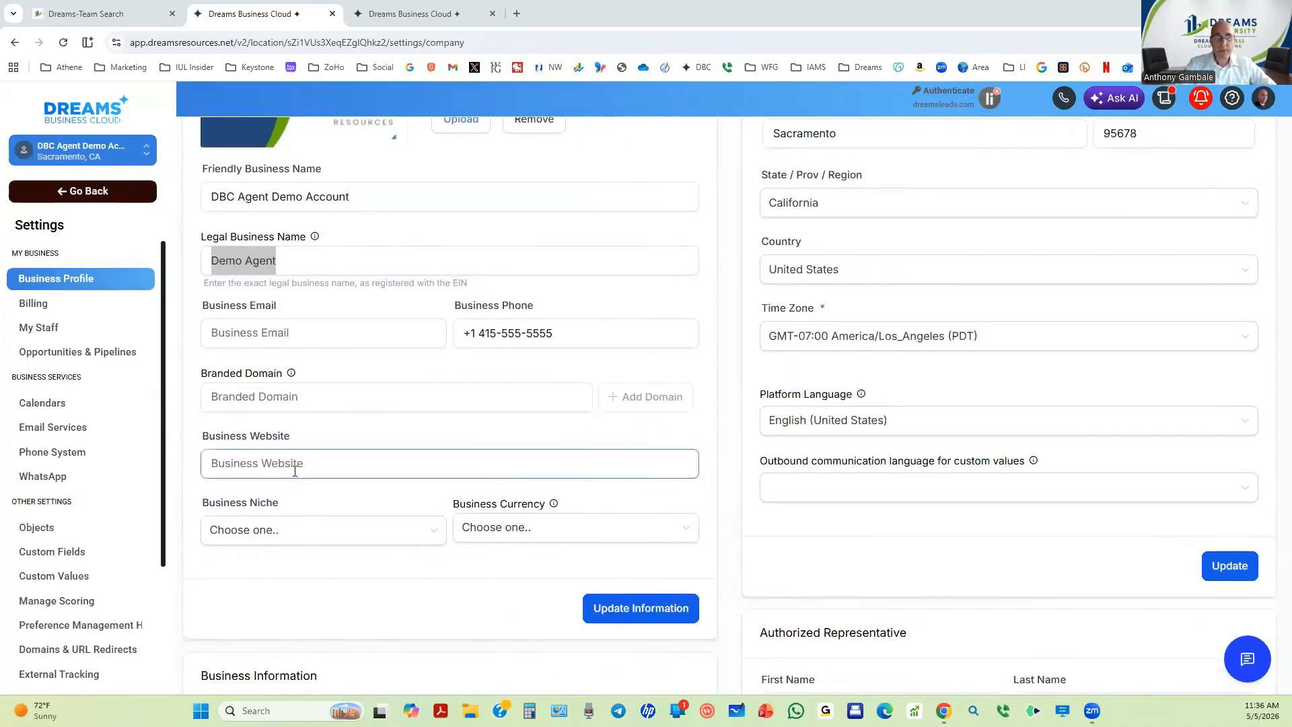
left_click(287, 540)
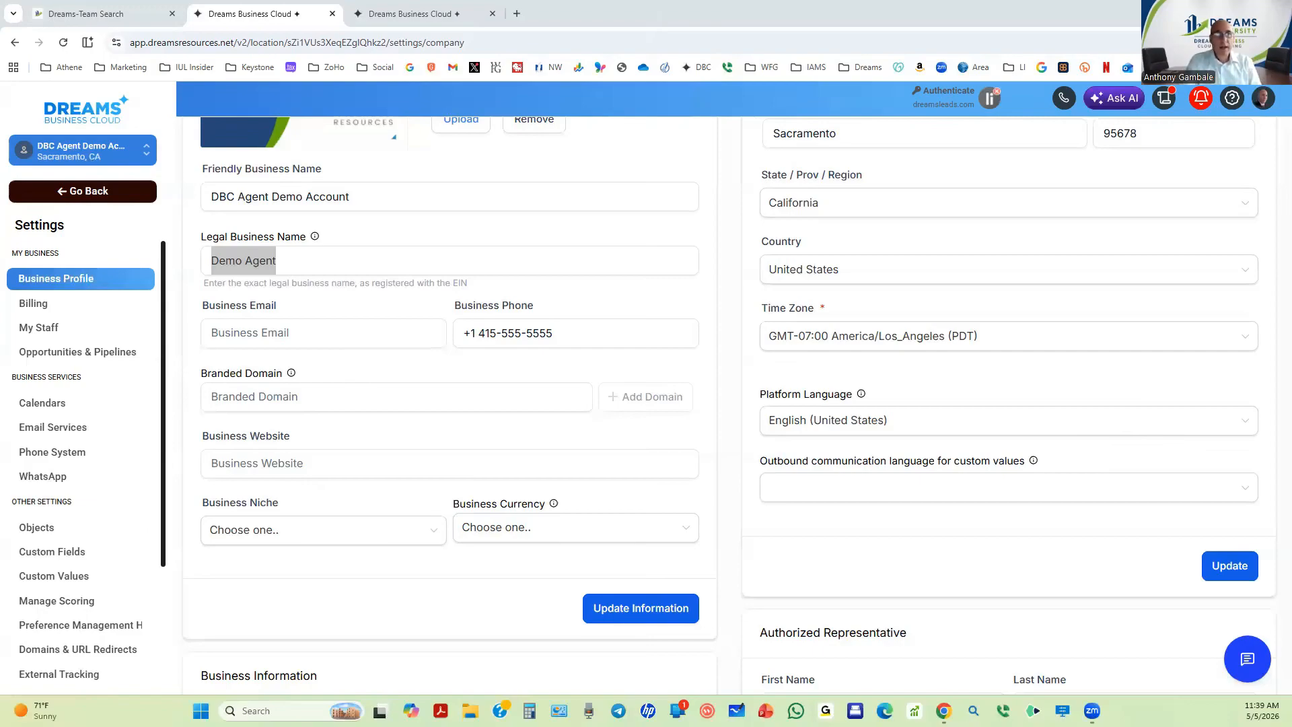
left_click(291, 399)
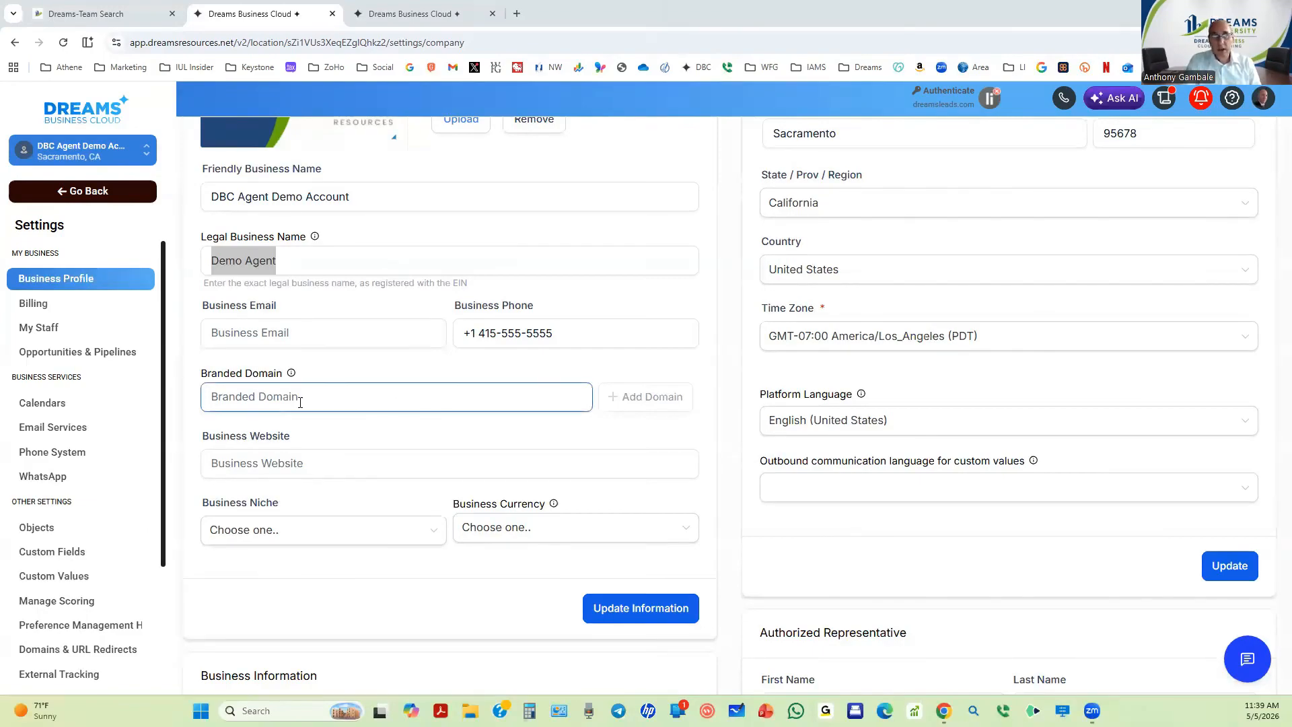
left_click(292, 463)
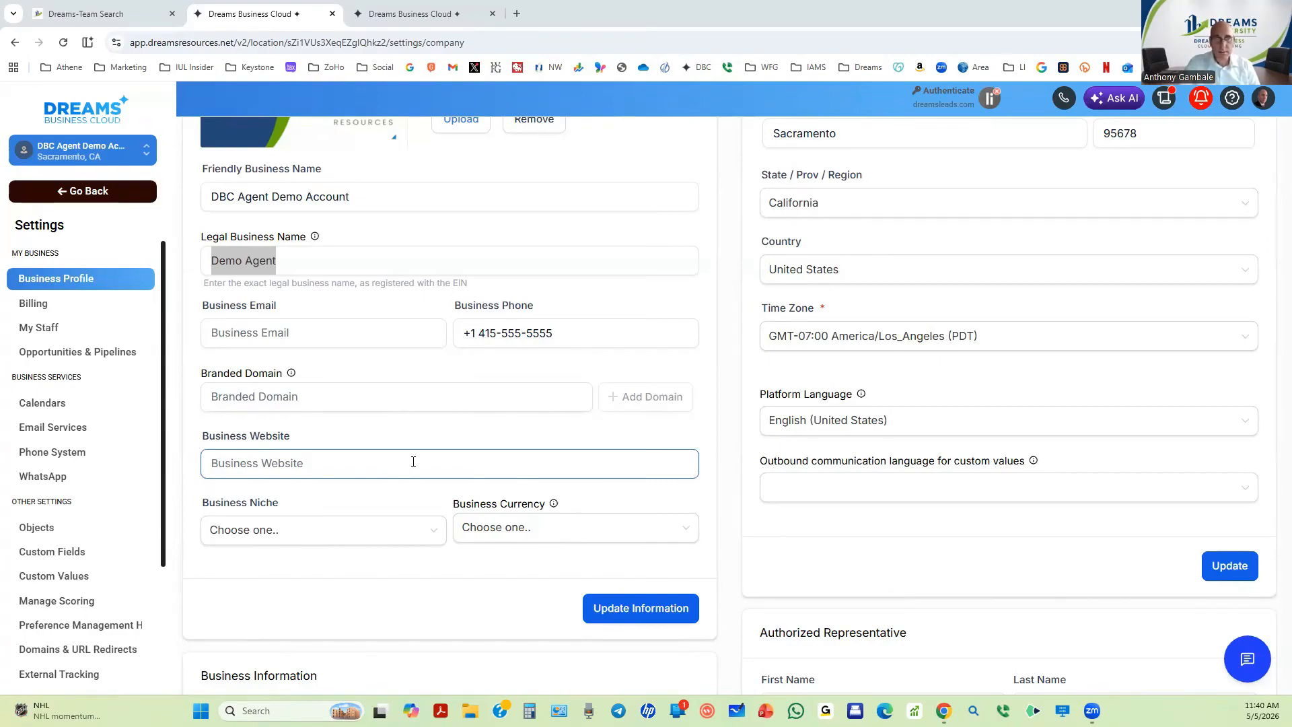
Examine the Business Information section, including the available business types, the registration fields and the regions of operation
scroll(574, 536, "down", 2)
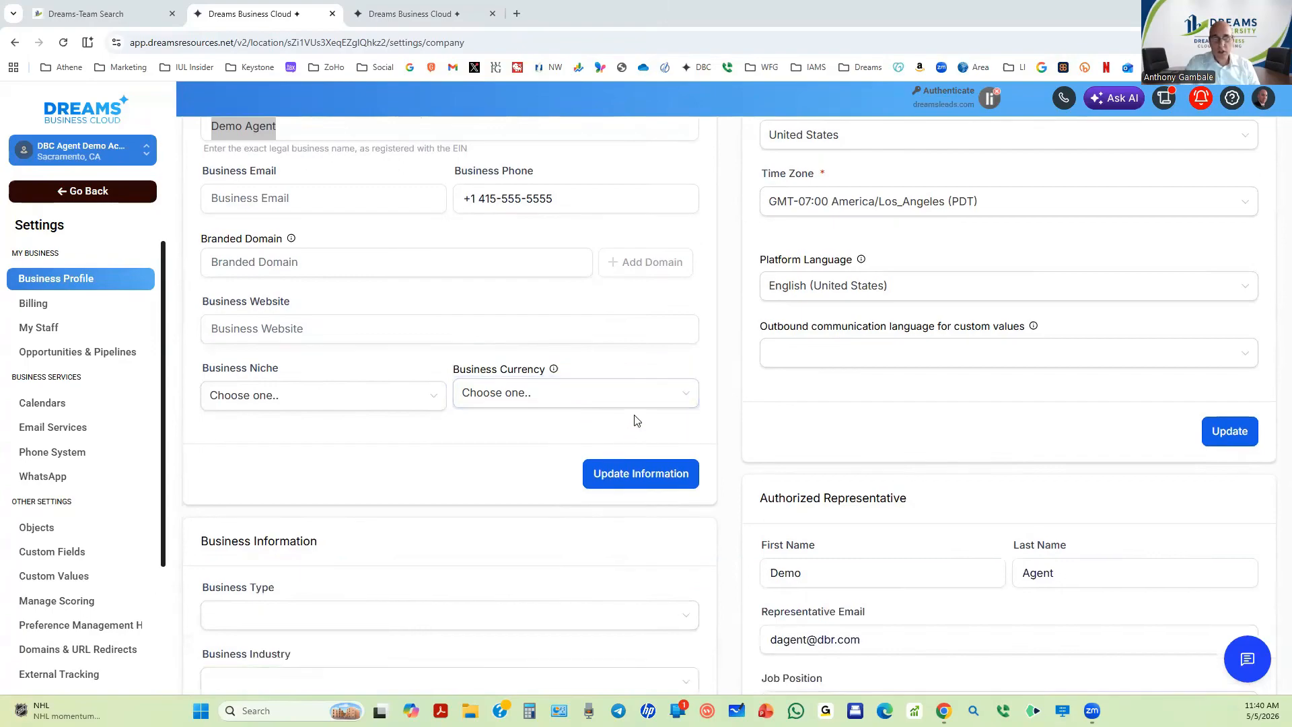
scroll(397, 493, "down", 4)
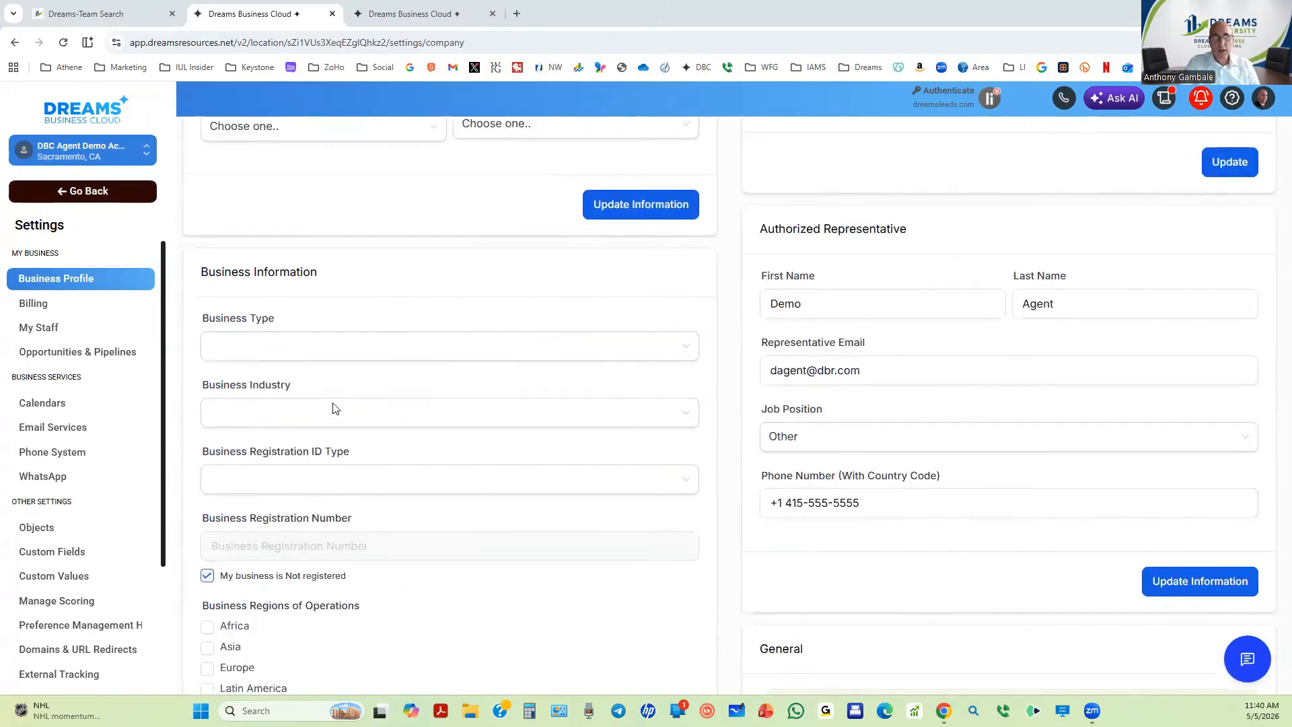
left_click(332, 360)
left_click(333, 360)
left_click(332, 359)
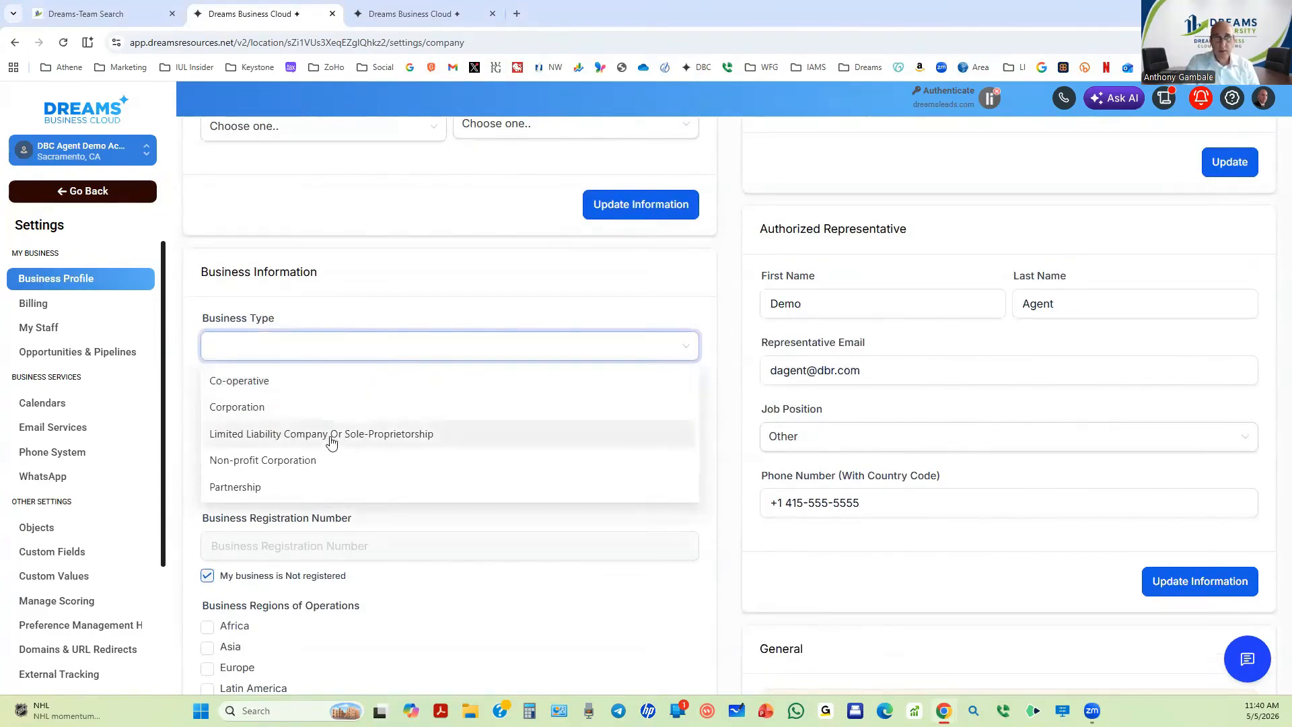
left_click(403, 285)
scroll(315, 476, "down", 4)
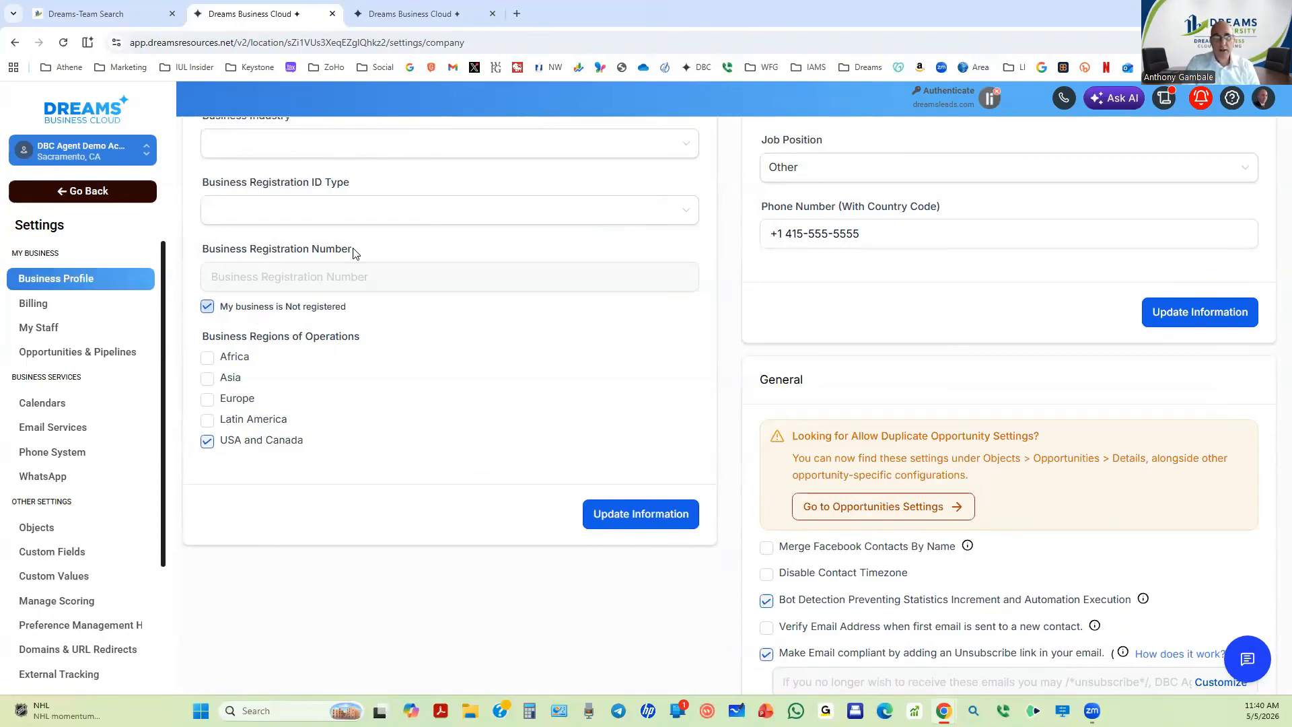
scroll(354, 251, "up", 2)
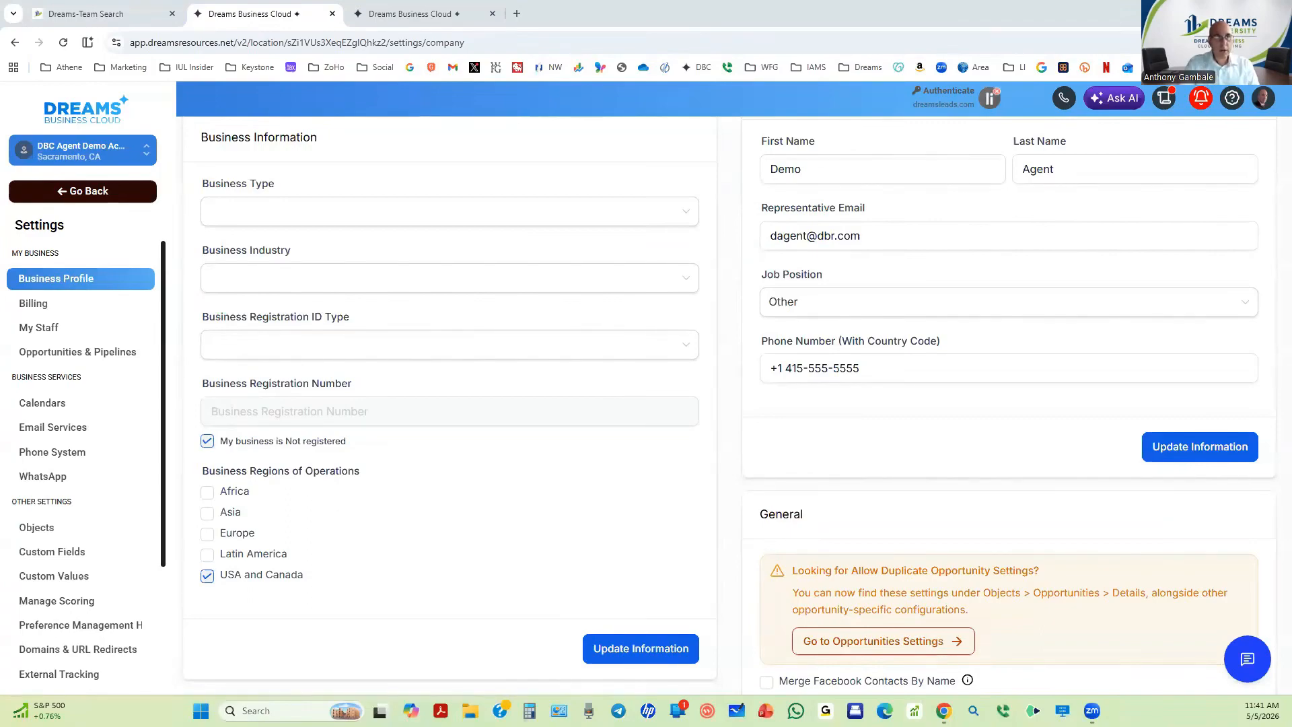
Examine the General options, including the email unsubscribe link setting, and the Contact Deduplication Preferences
scroll(471, 483, "down", 4)
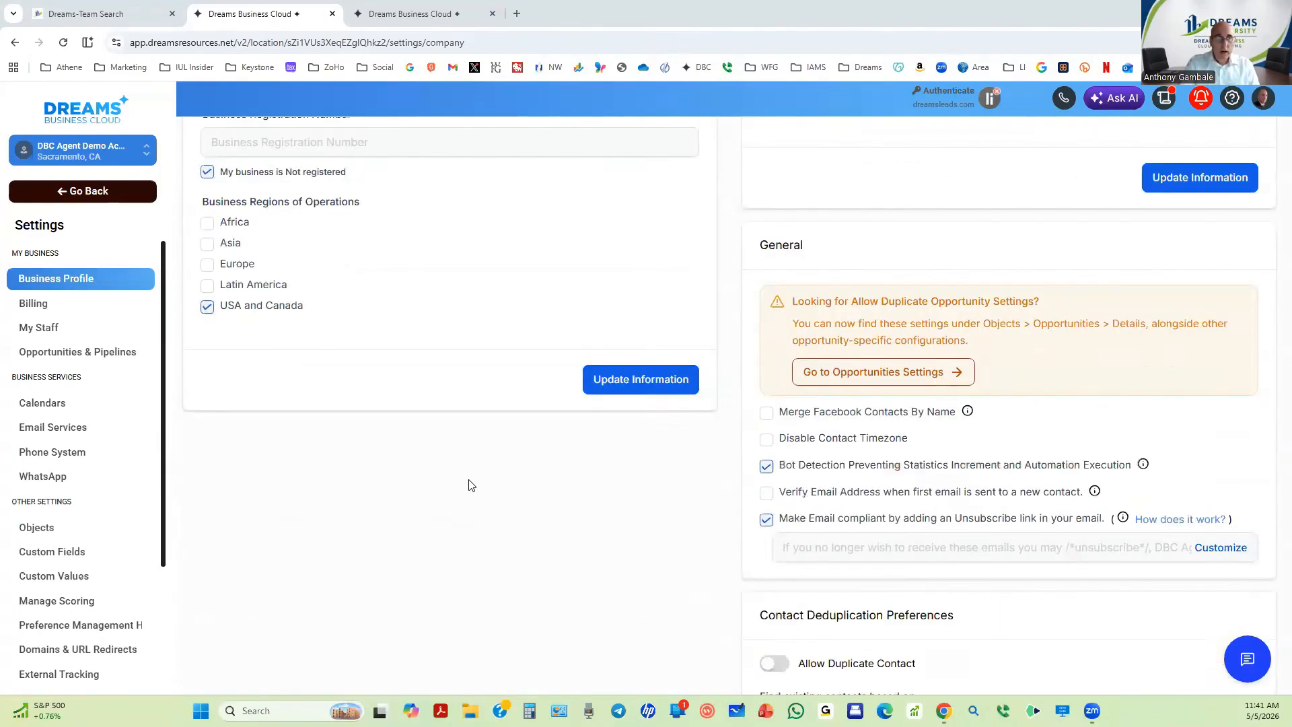
scroll(455, 480, "up", 2)
scroll(455, 480, "down", 4)
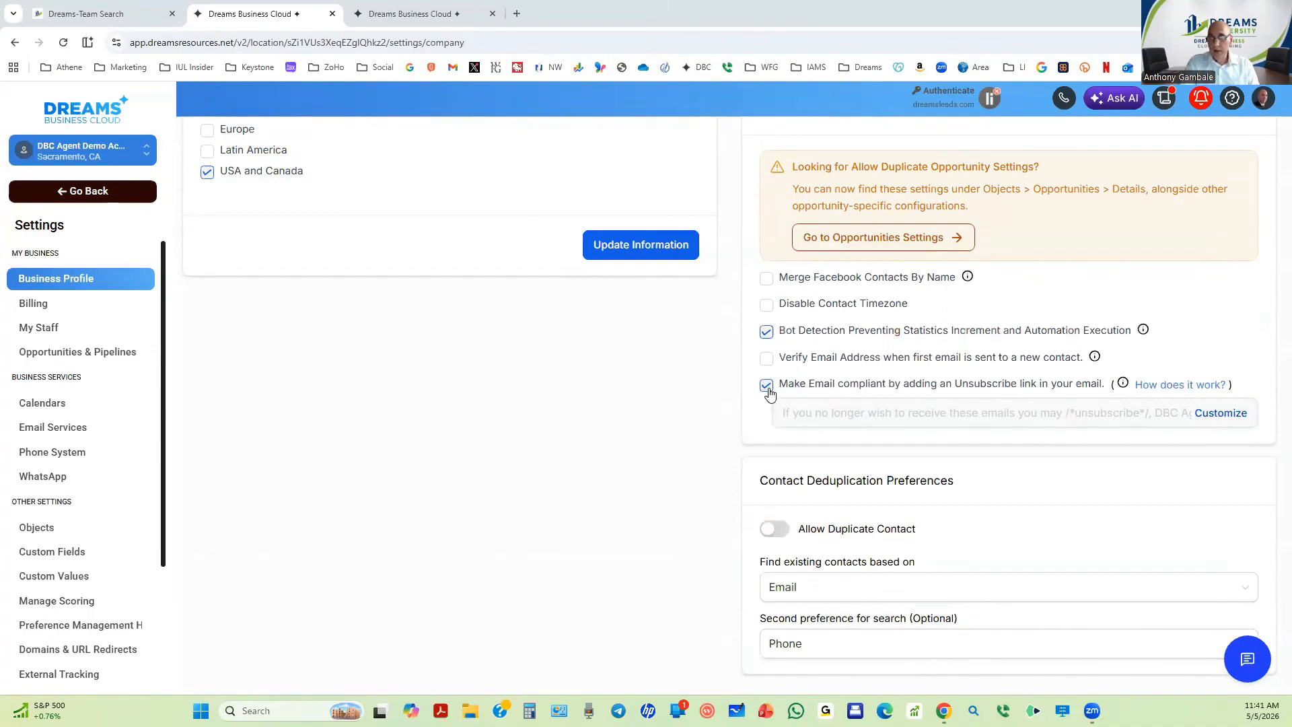
scroll(957, 438, "down", 3)
Review the Business Physical Address fields, the authorized representative details and the remaining settings of the business profile
scroll(958, 438, "up", 12)
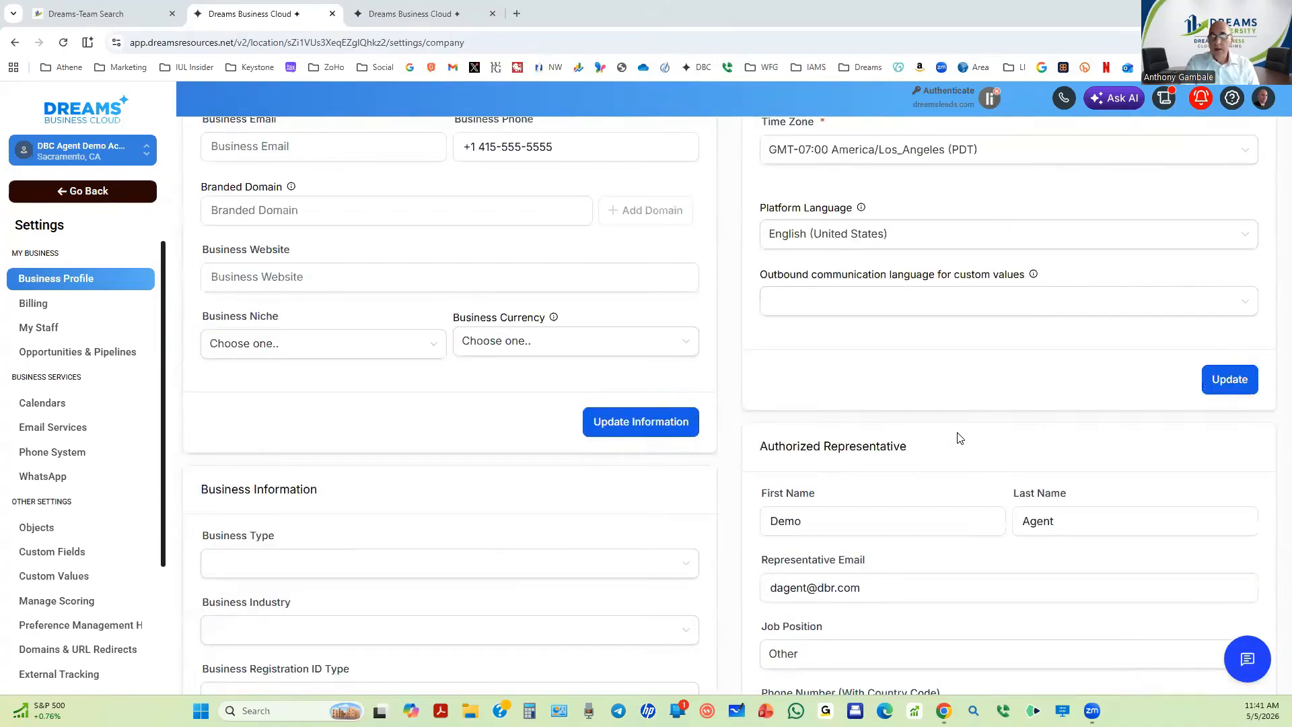
scroll(961, 438, "up", 6)
left_click(822, 291)
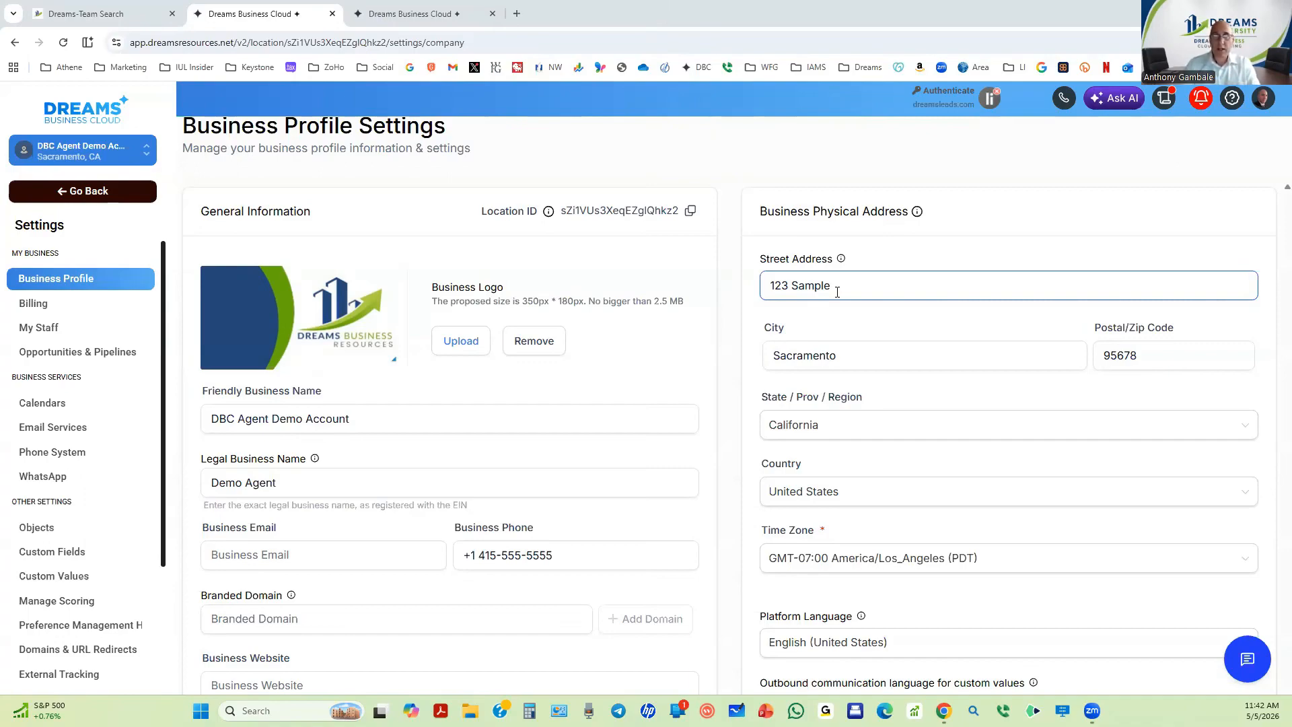
scroll(866, 332, "down", 4)
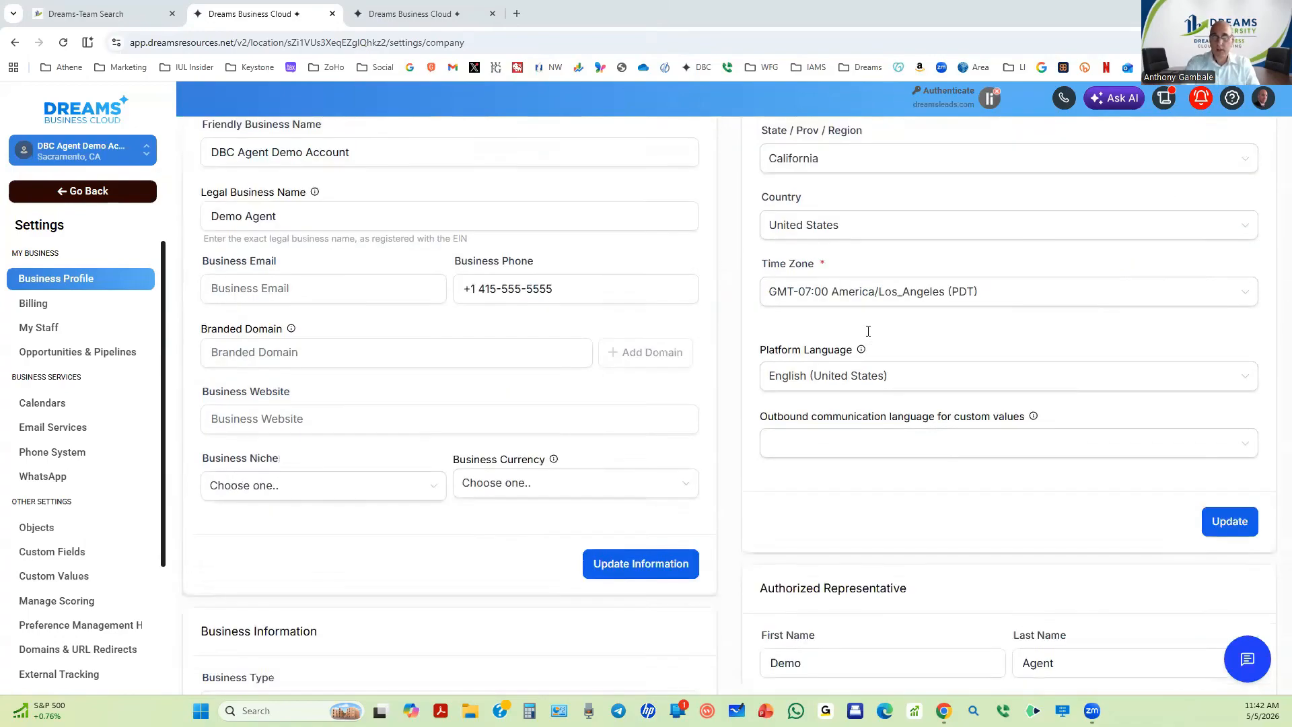
scroll(888, 428, "down", 10)
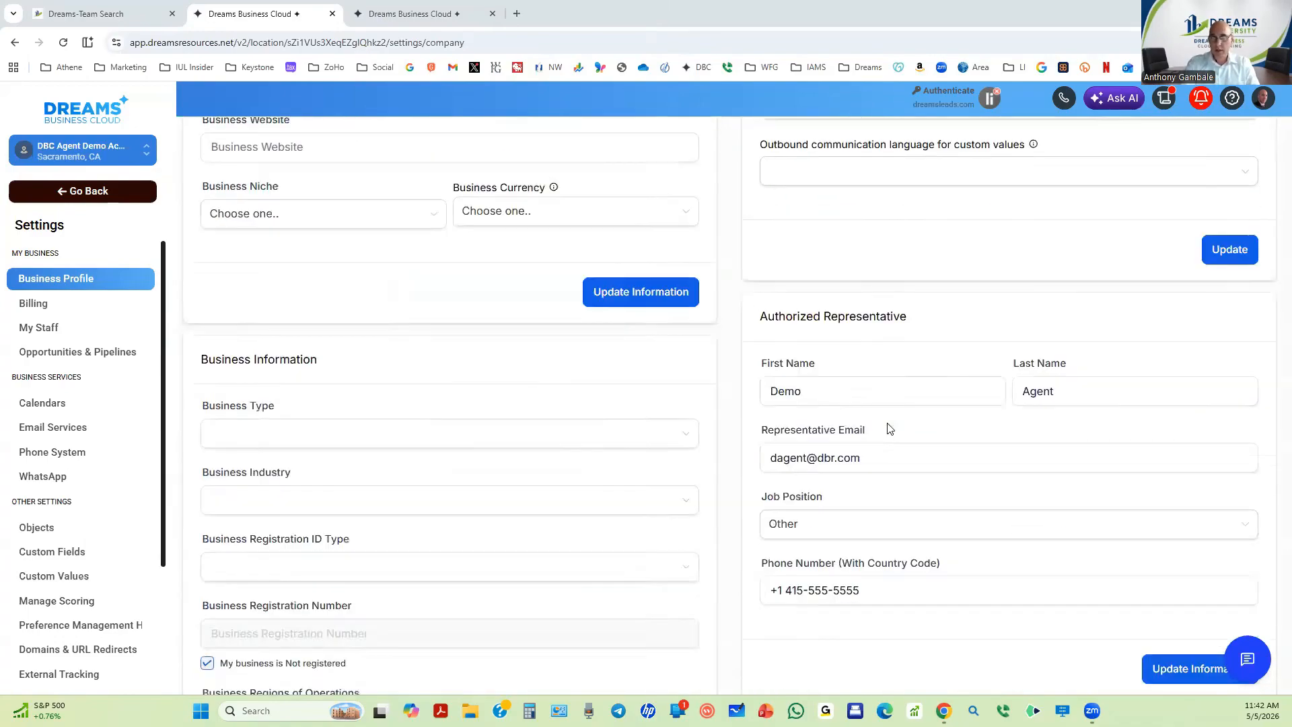
scroll(888, 429, "down", 6)
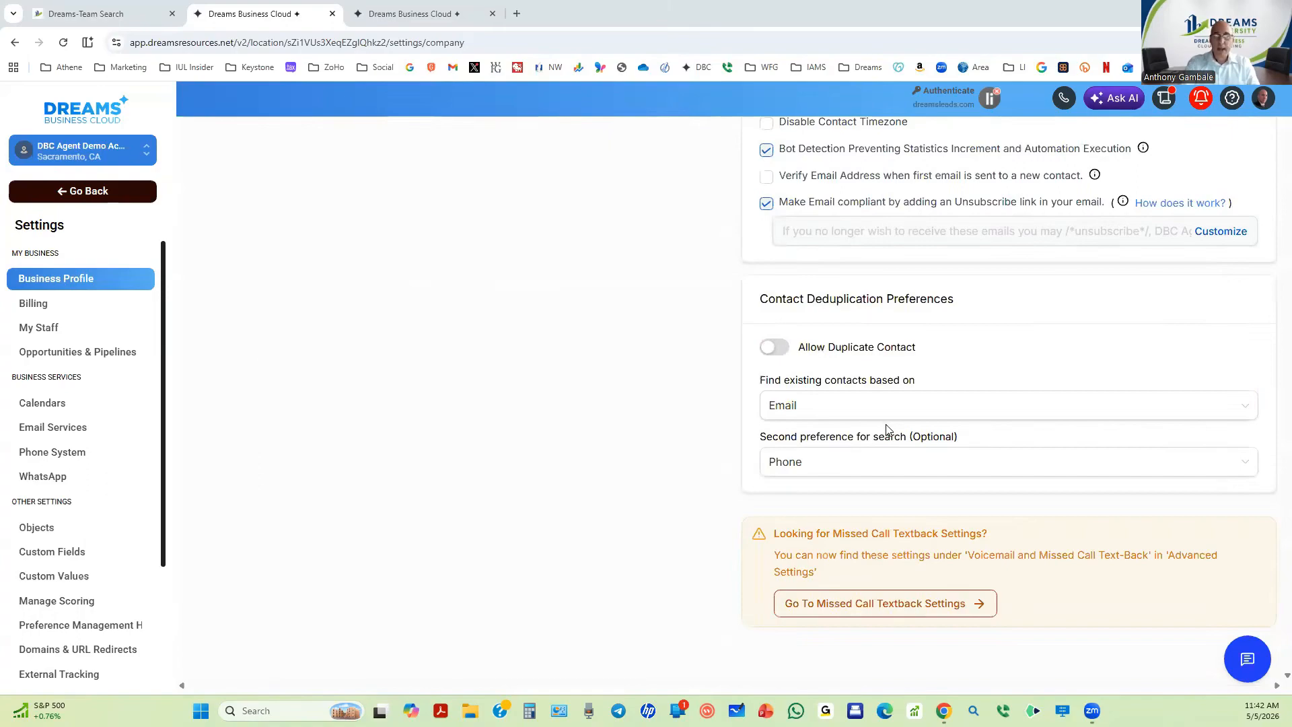
scroll(886, 429, "up", 20)
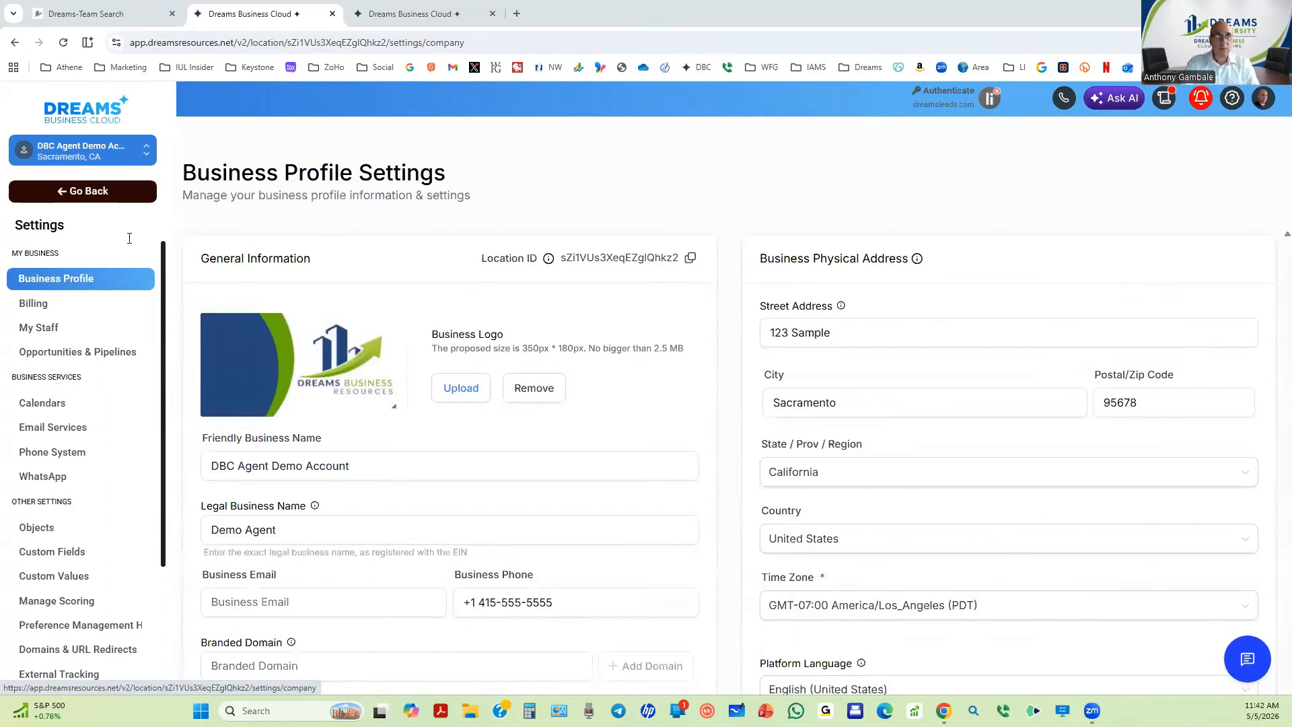
Switch to the browser tab with the My Profile page and review its personal data, calendar and email signature
left_click(391, 20)
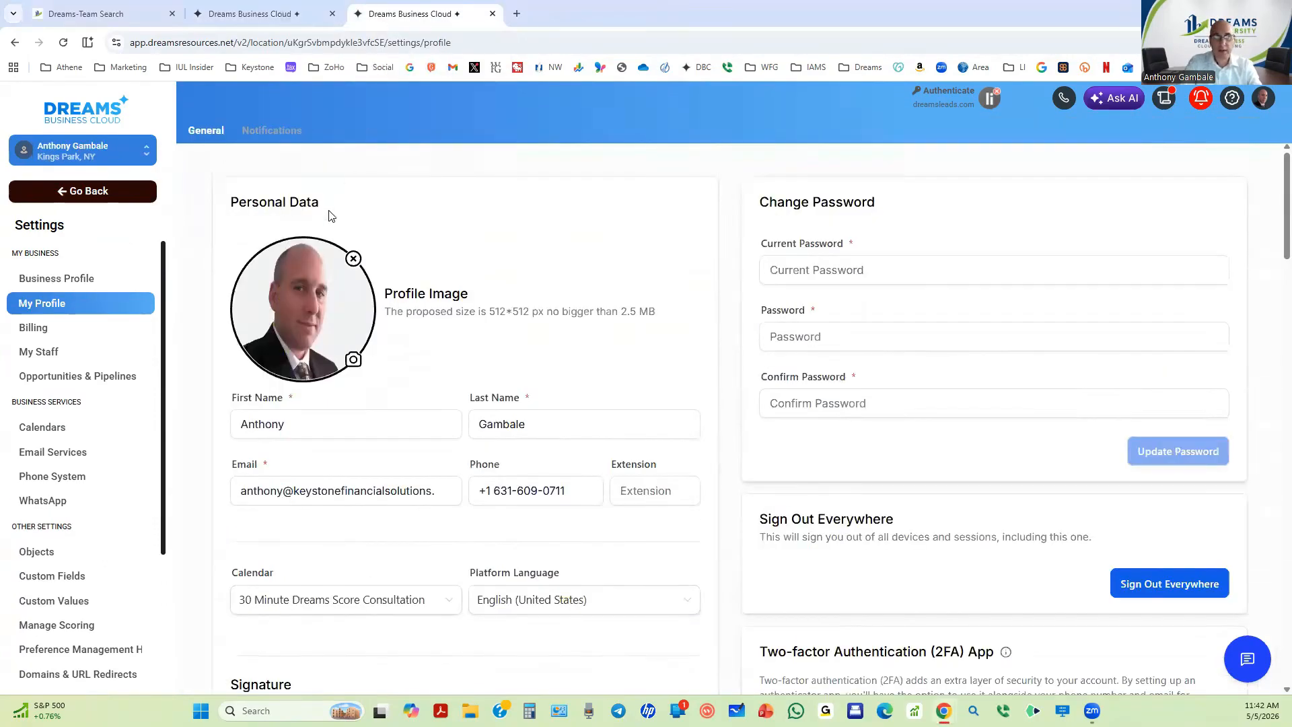
scroll(328, 215, "down", 4)
scroll(325, 235, "up", 4)
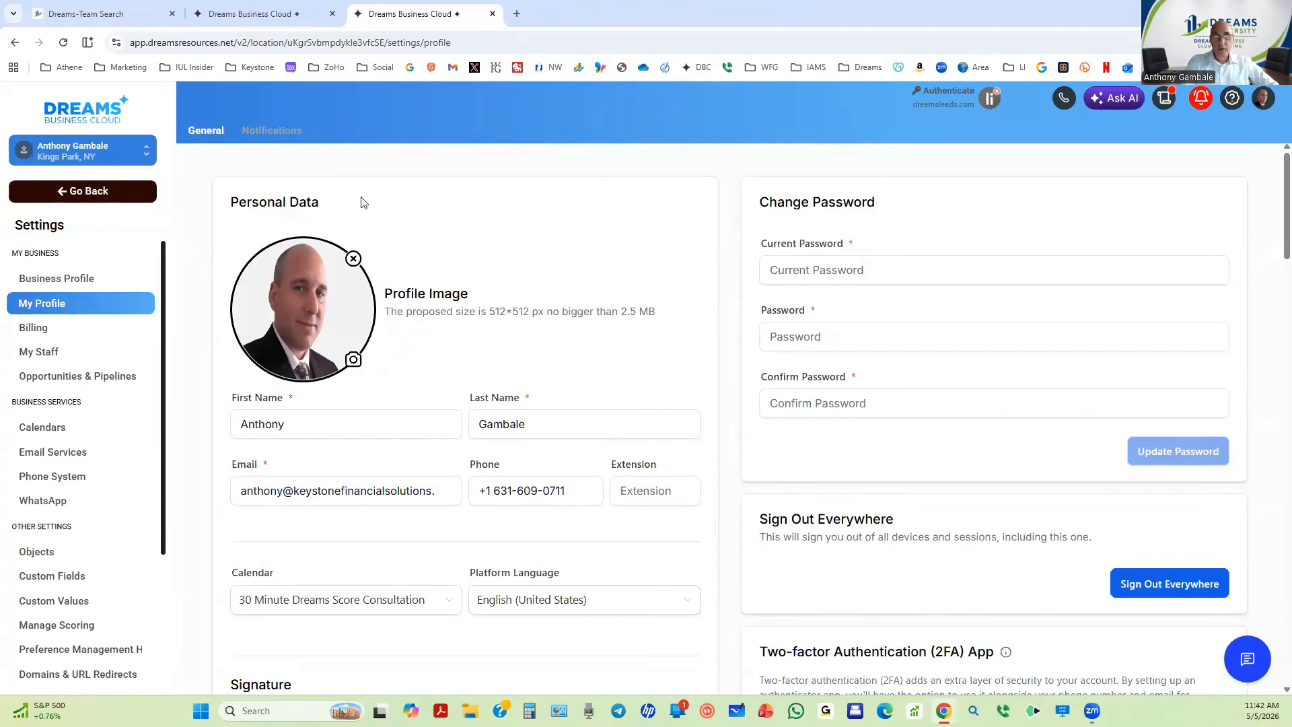
scroll(300, 232, "down", 2)
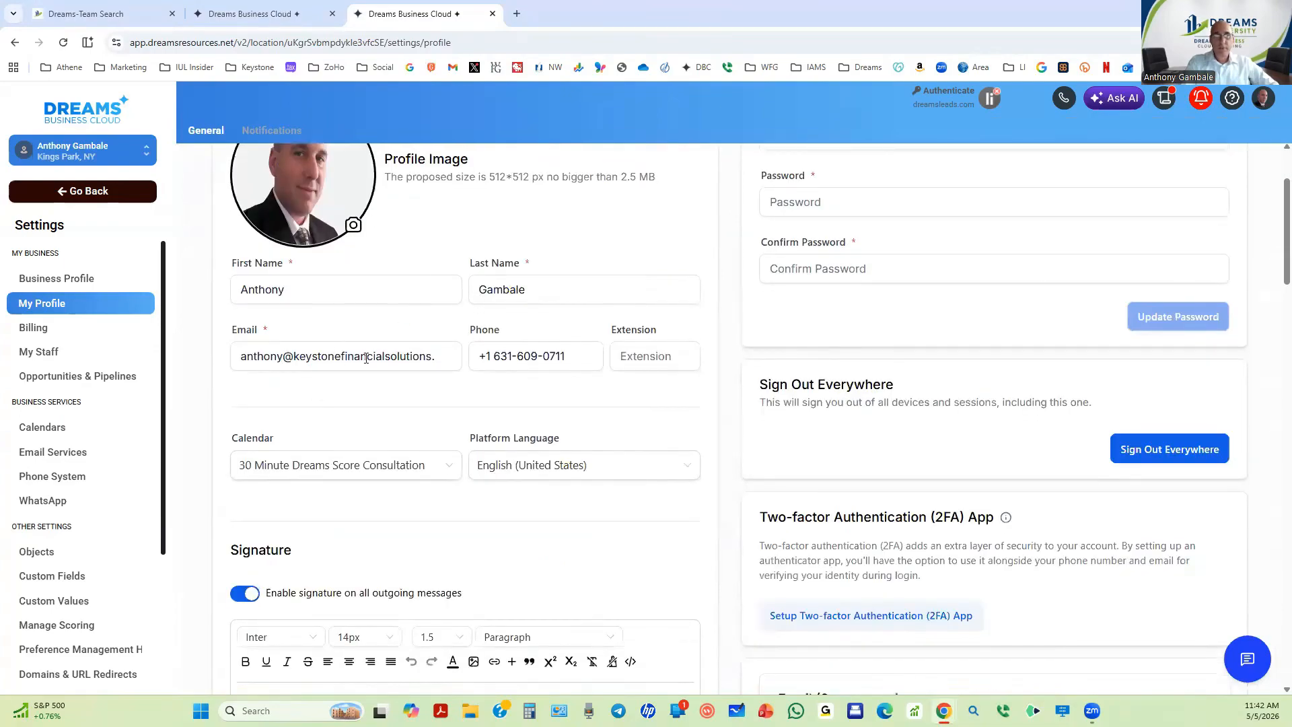
left_click(368, 356)
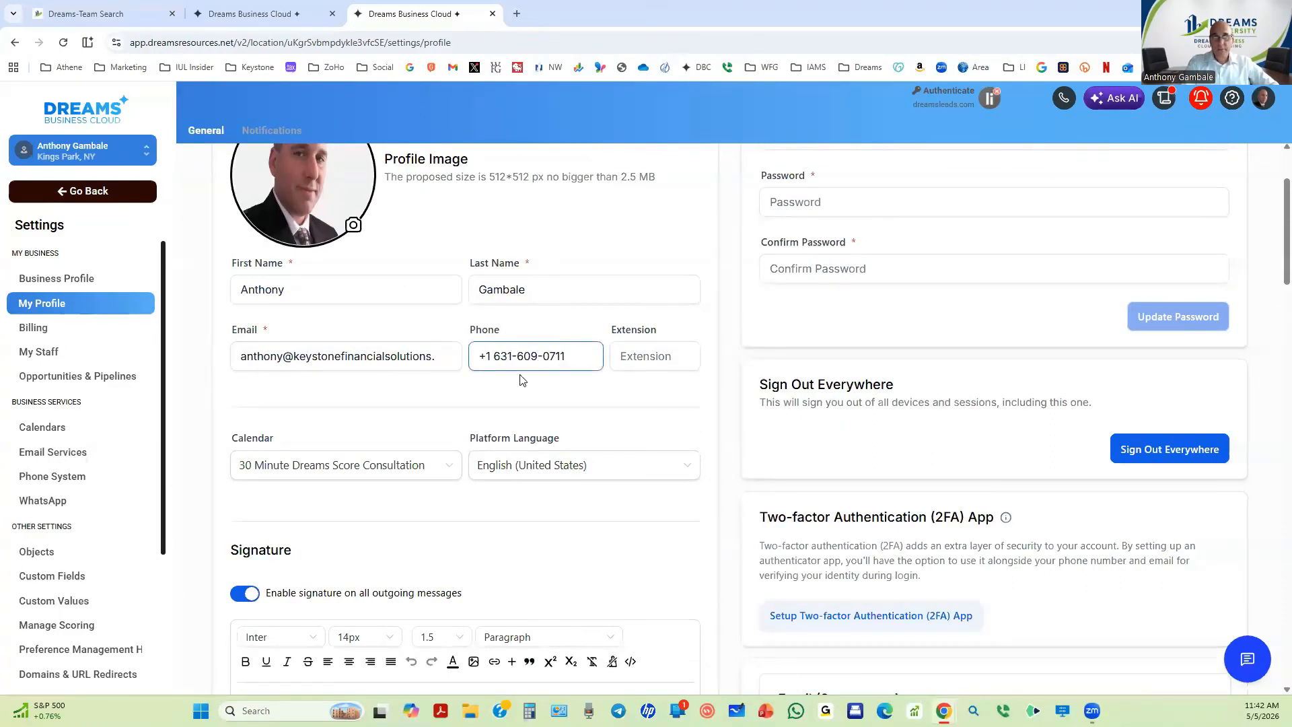
scroll(260, 332, "down", 2)
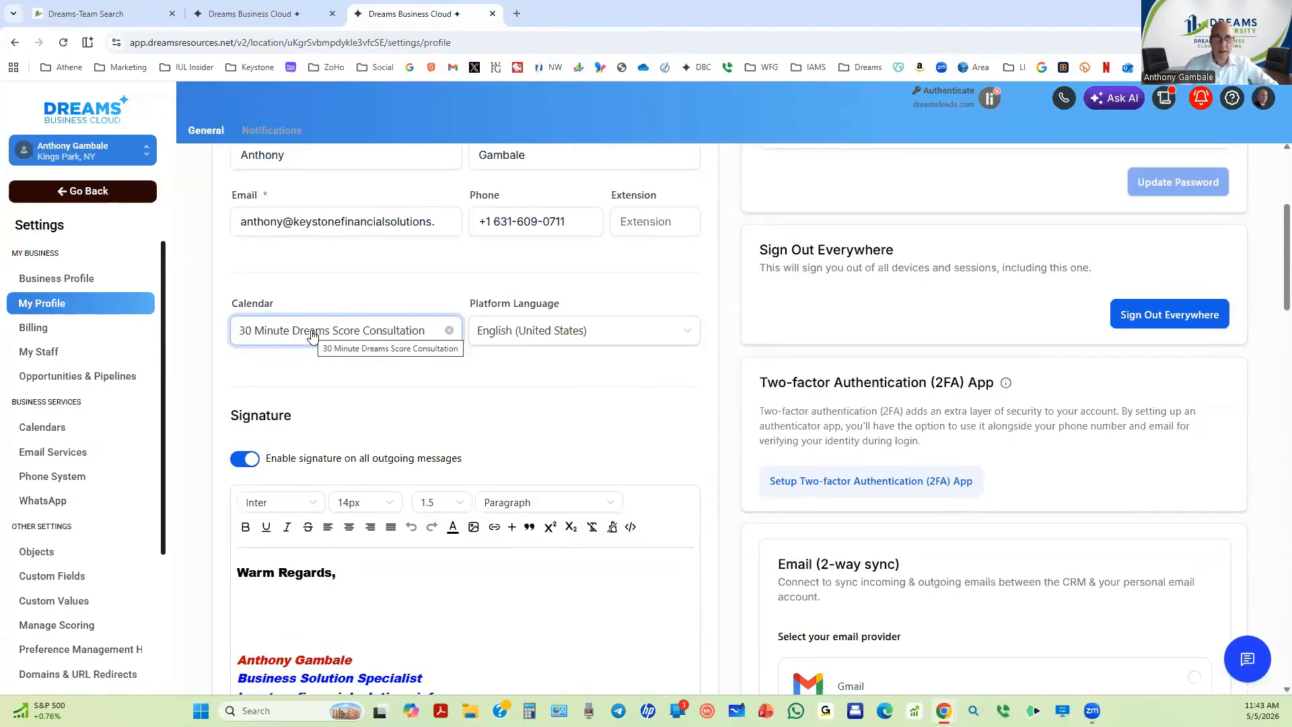
scroll(312, 335, "down", 4)
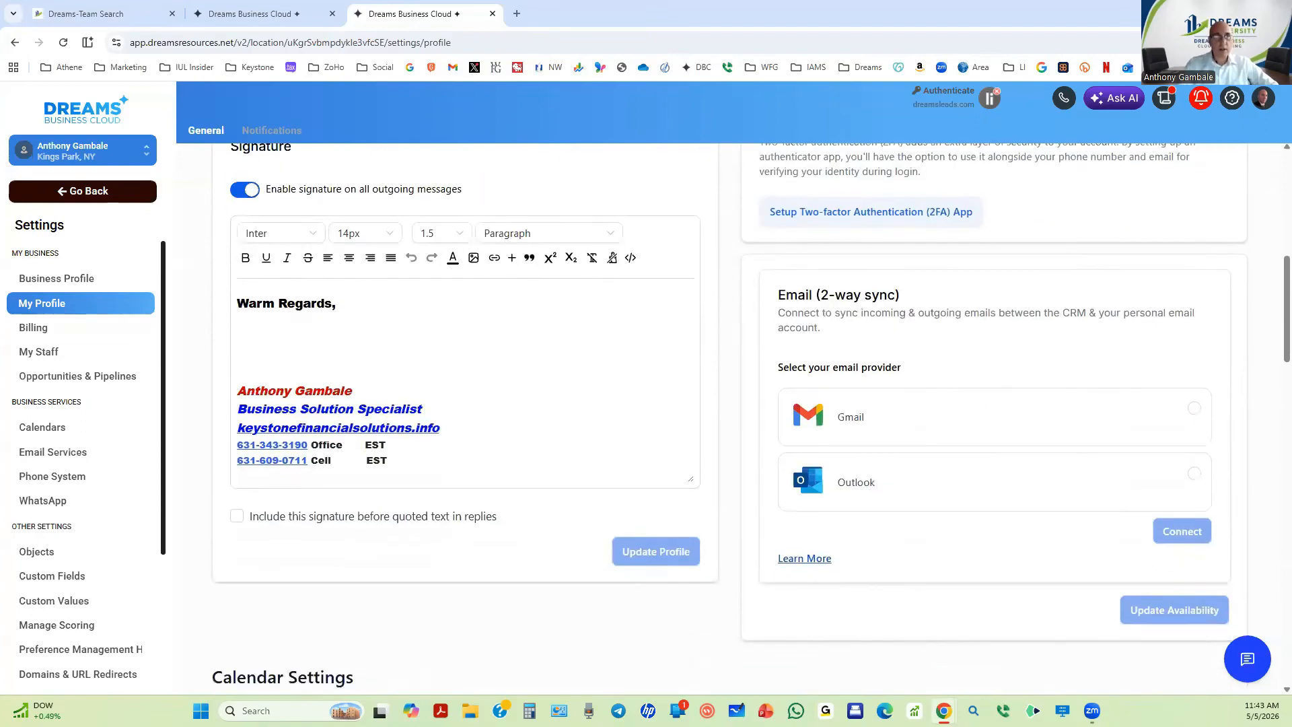
Examine the email signature in My Profile, including its website link and contact lines
scroll(411, 395, "down", 2)
scroll(412, 400, "up", 2)
triple_click(447, 428)
left_click(482, 459)
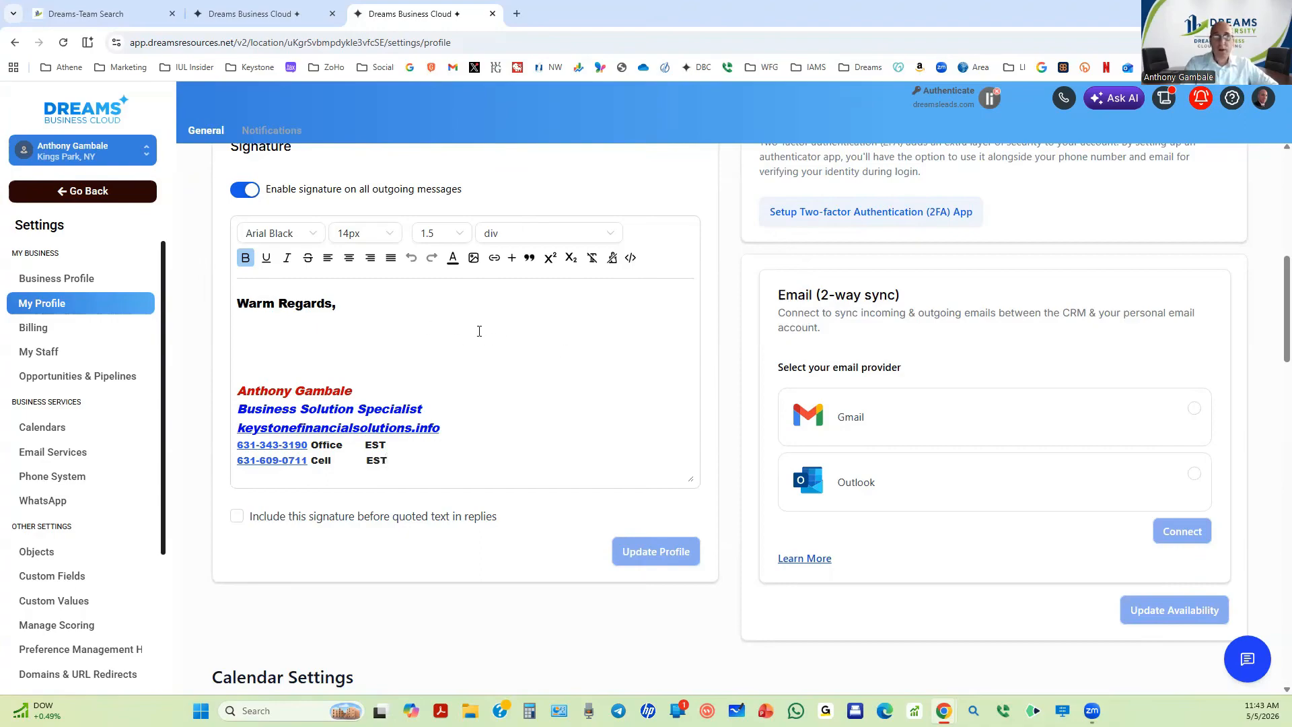
Review the connected calendars, calendar configuration, additional calendar settings, weekly working hours and personal data in My Profile
scroll(491, 355, "down", 6)
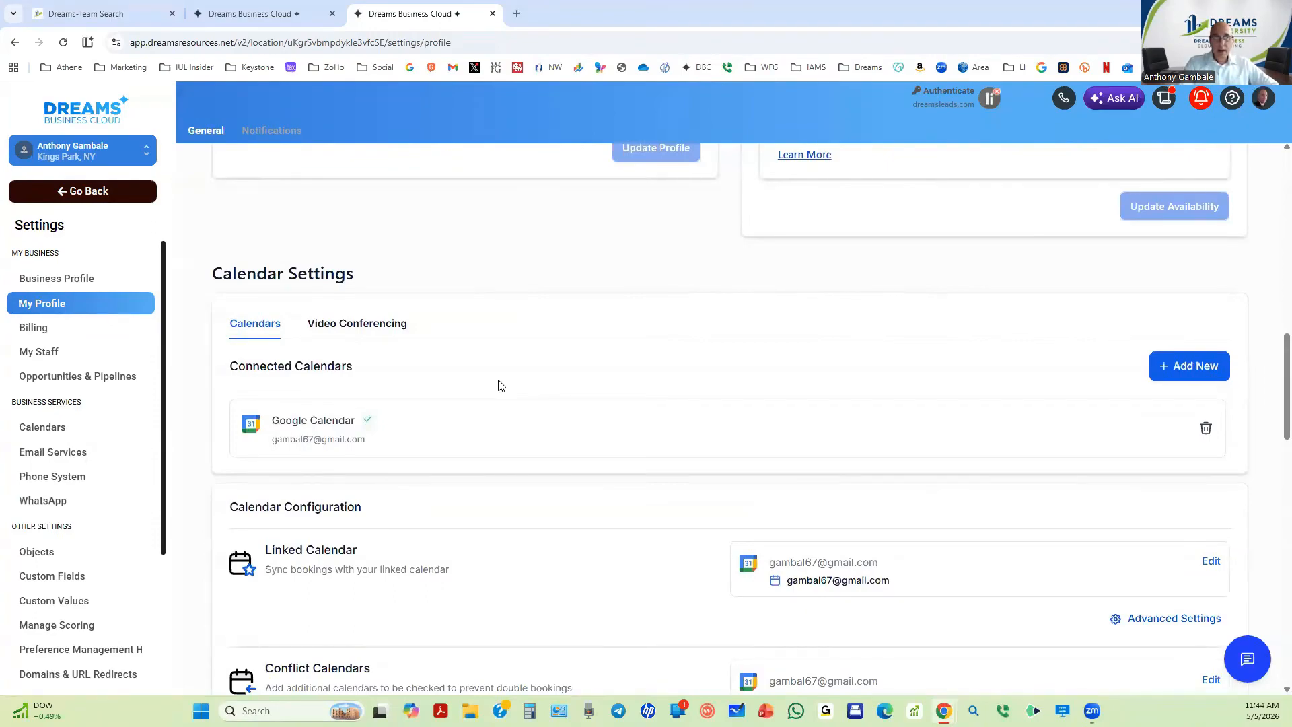
scroll(501, 385, "down", 2)
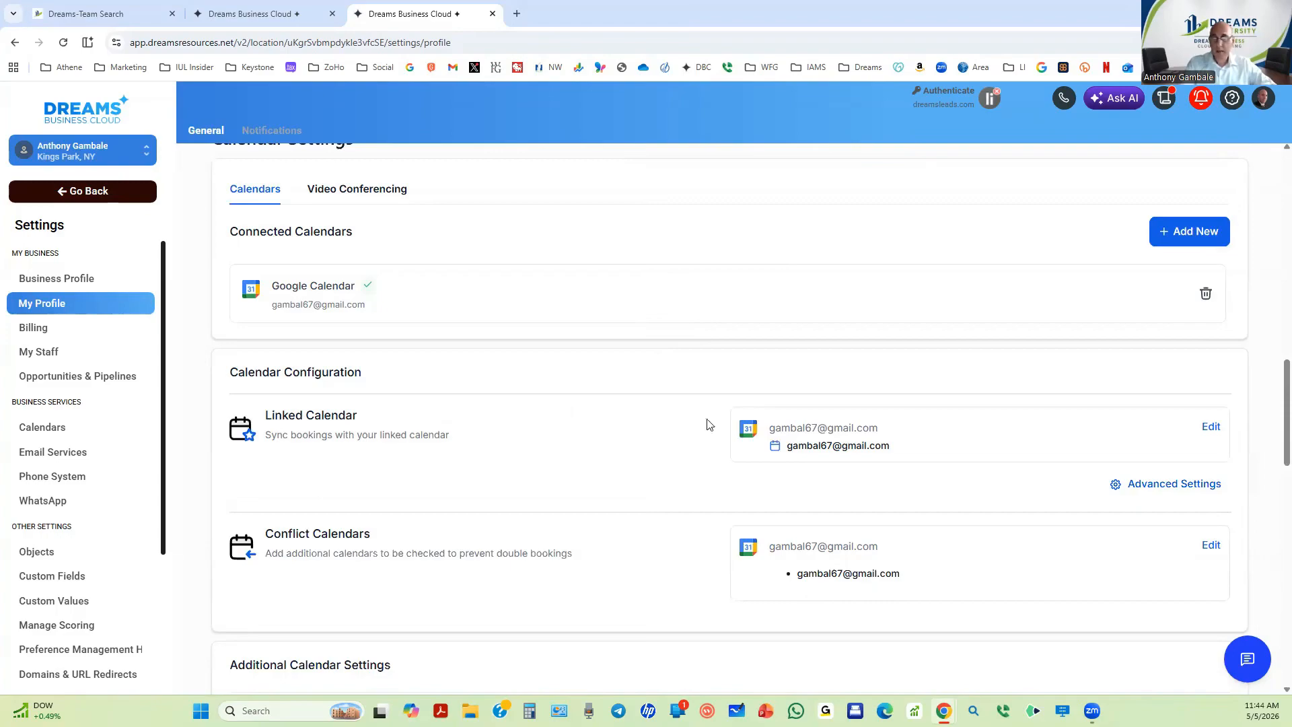
scroll(942, 436, "down", 6)
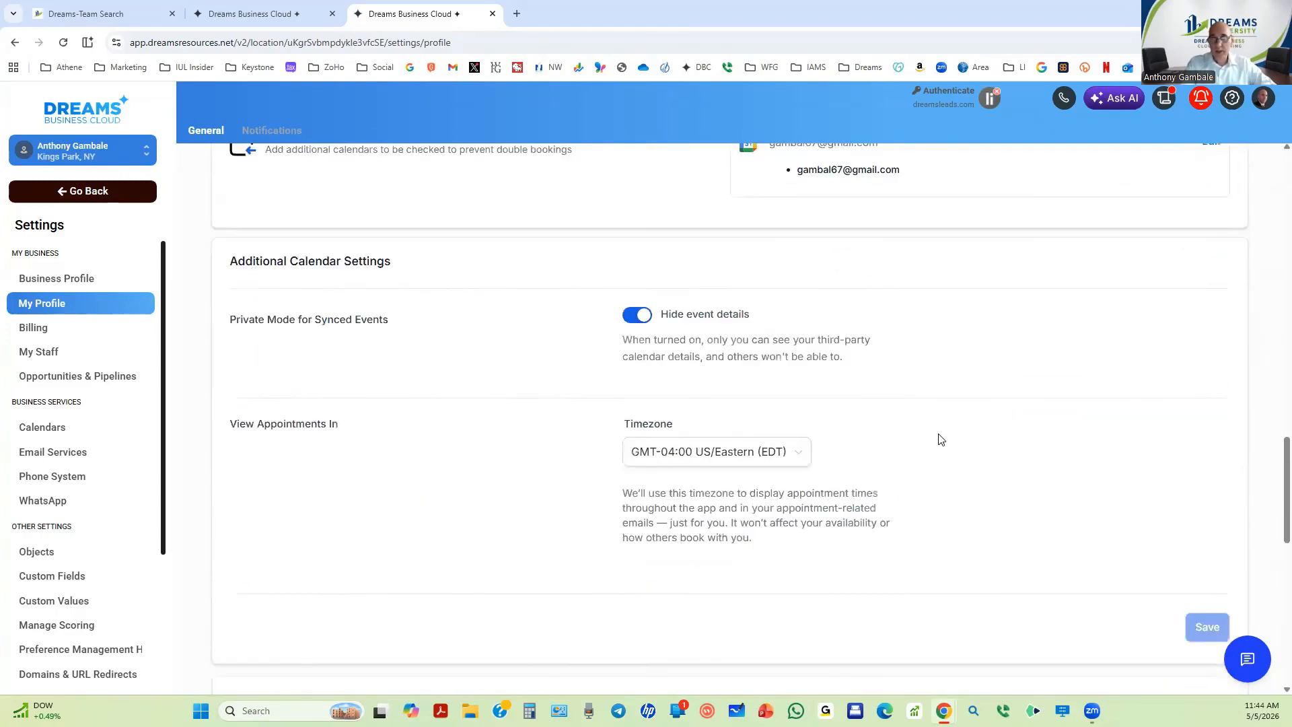
scroll(819, 458, "down", 11)
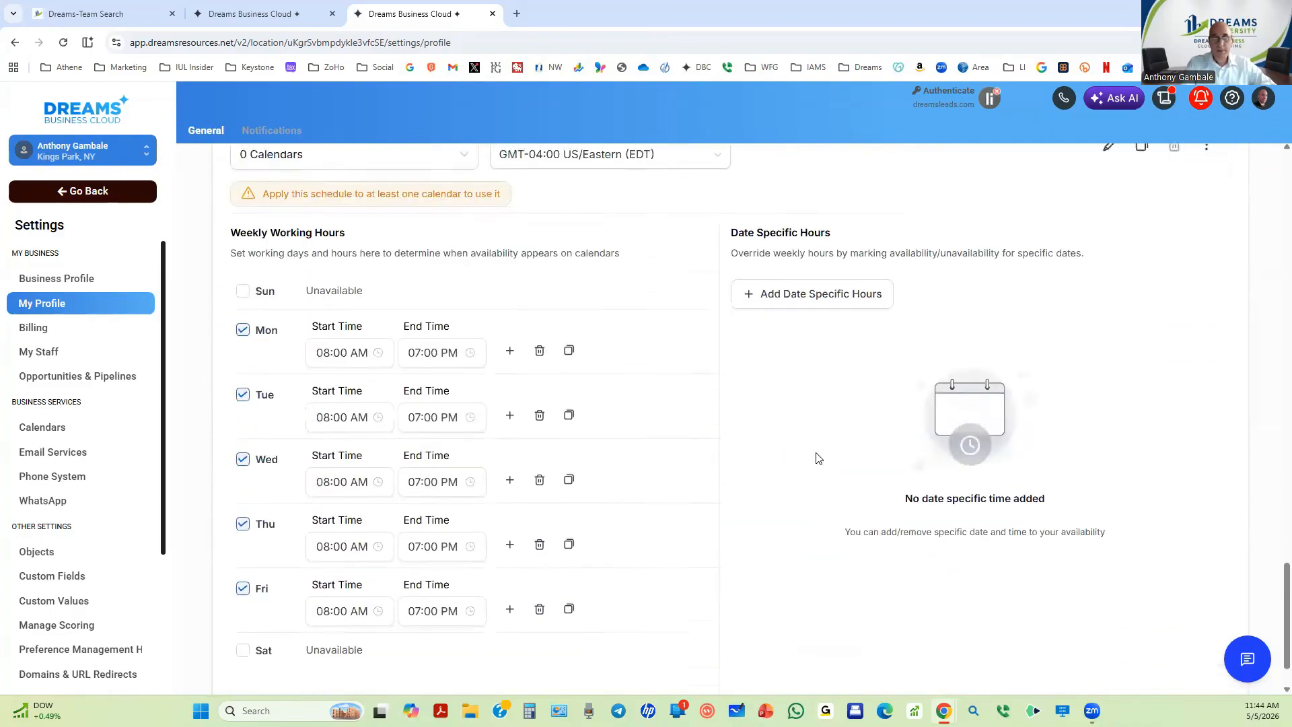
scroll(818, 459, "down", 1)
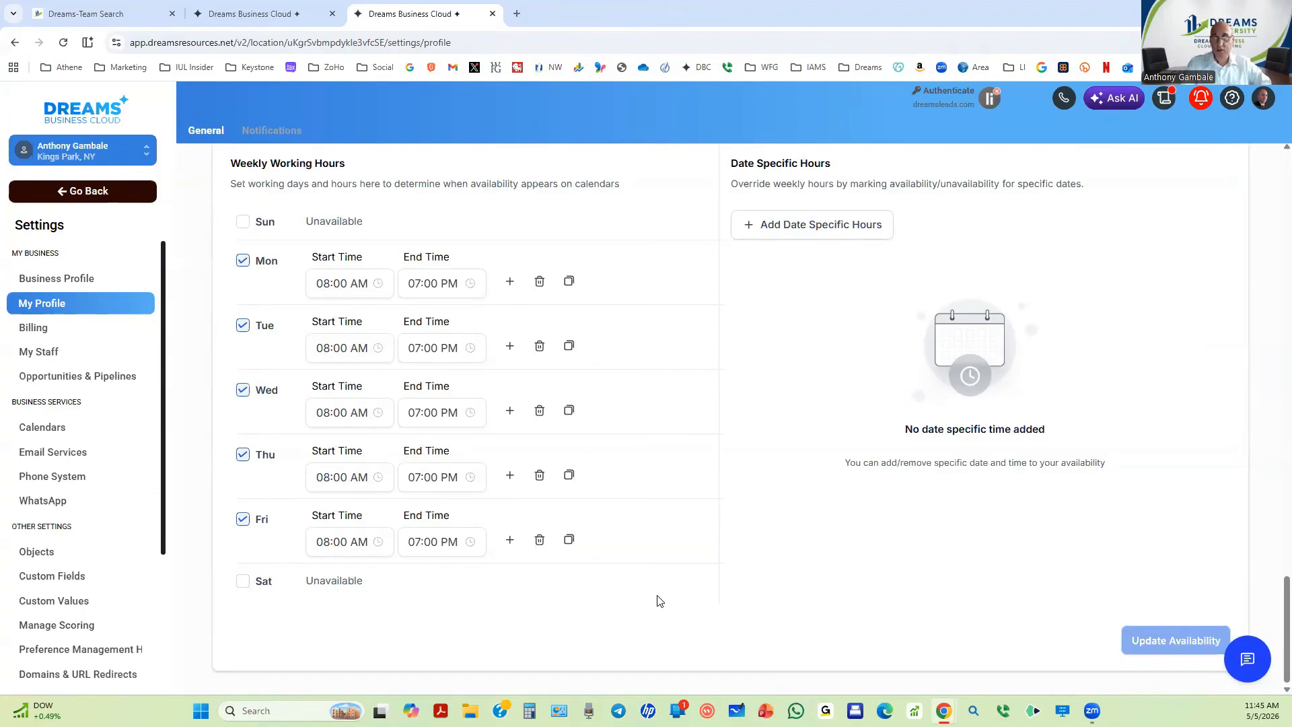
scroll(656, 601, "up", 15)
scroll(657, 601, "up", 10)
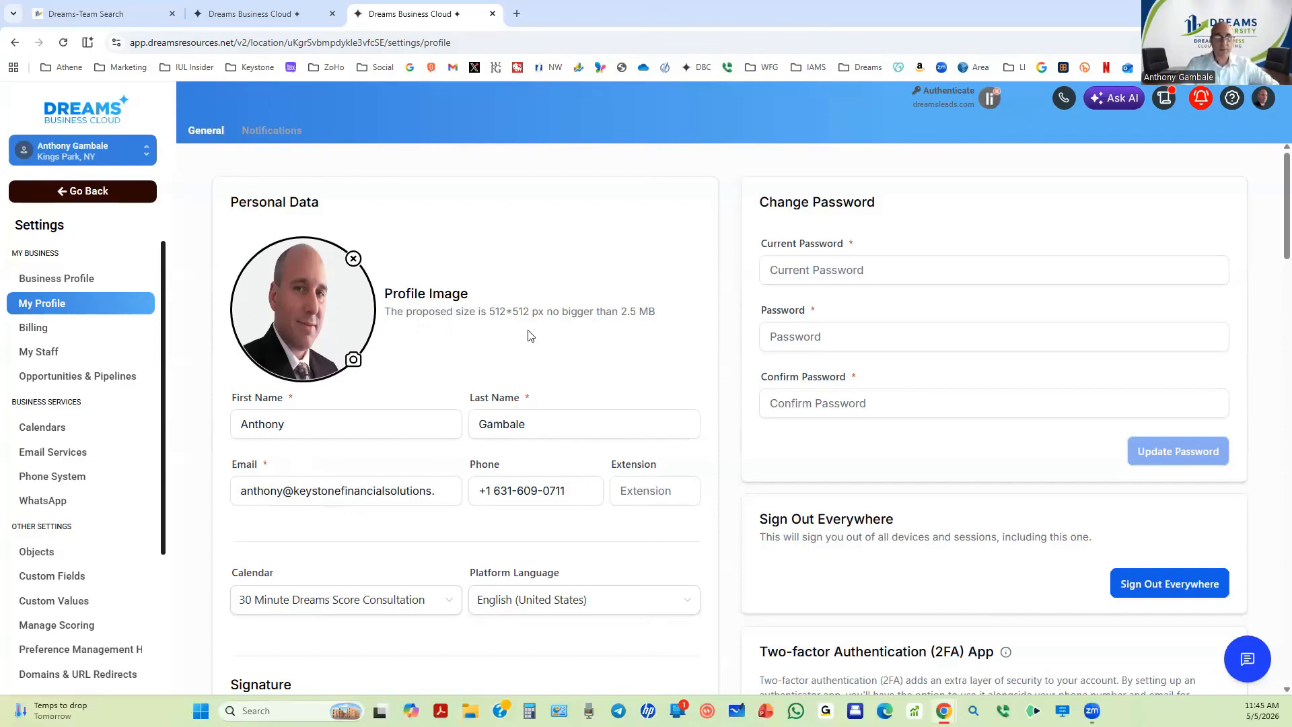
scroll(535, 336, "down", 2)
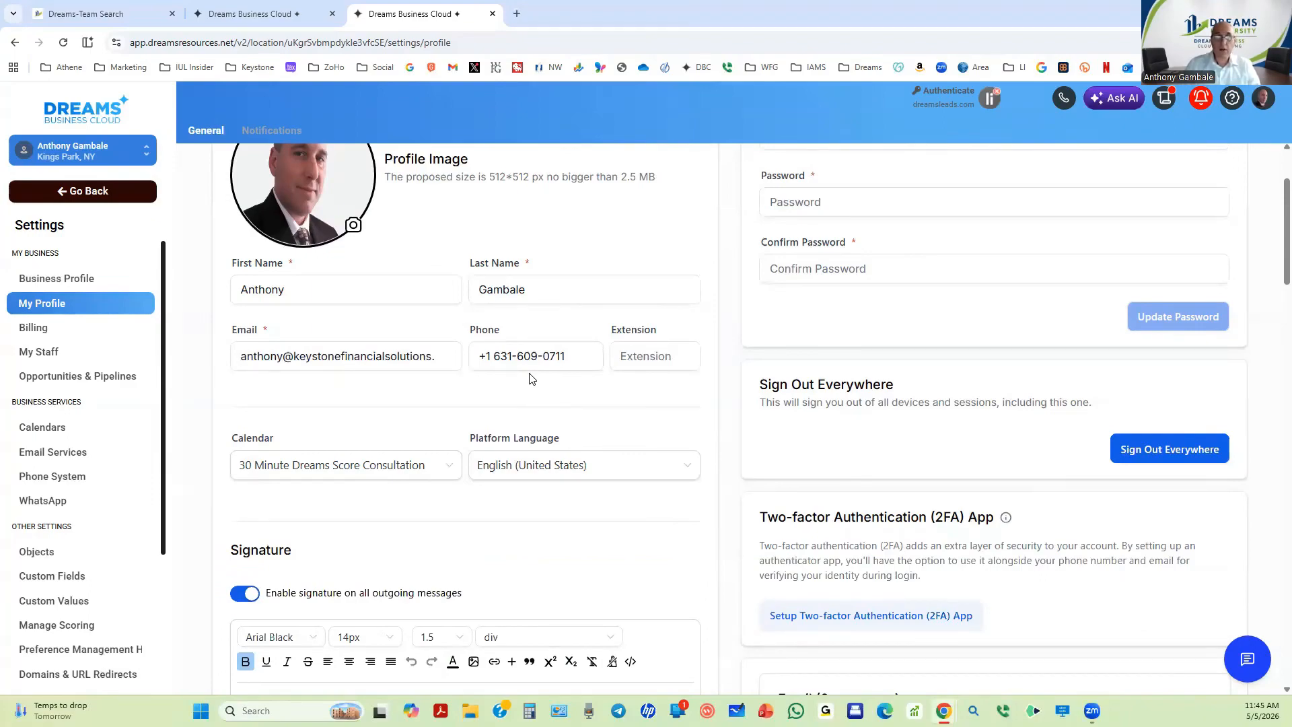
Switch to the browser tab with the DBC Agent Demo Account and open its Dreams Score 15 Minute calendar for editing
left_click(286, 14)
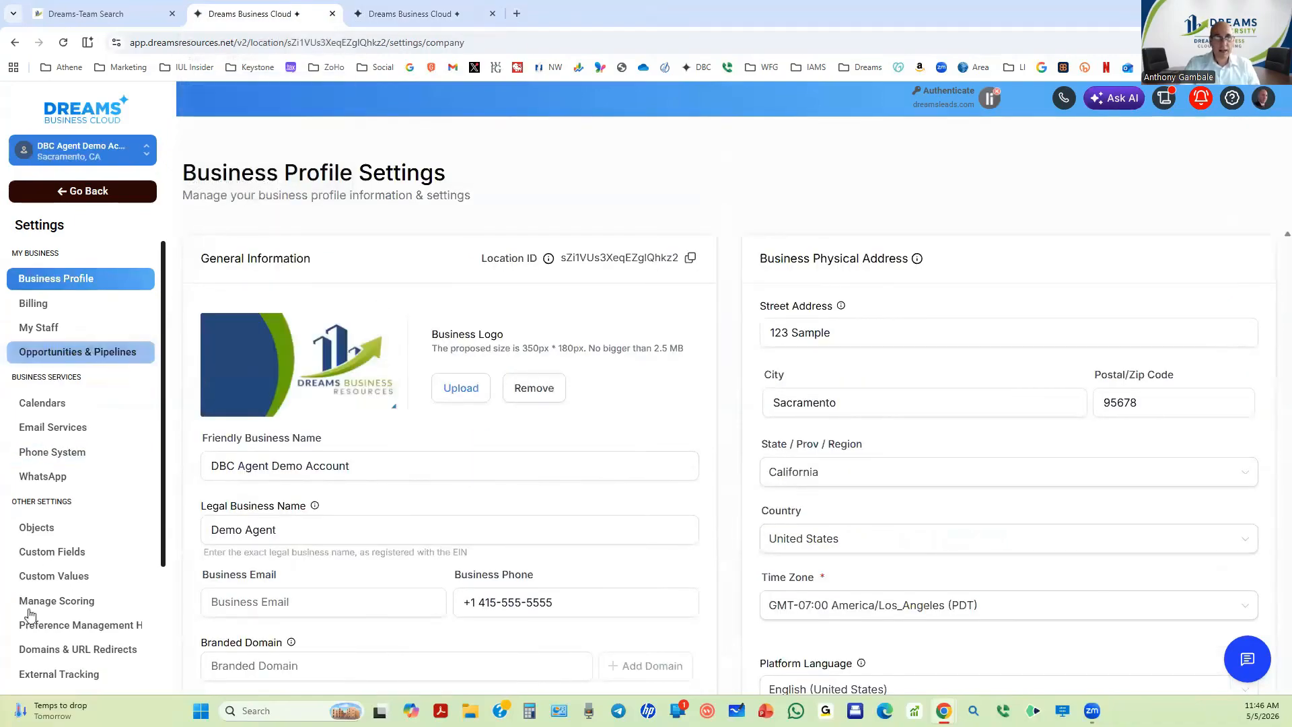
scroll(94, 468, "down", 2)
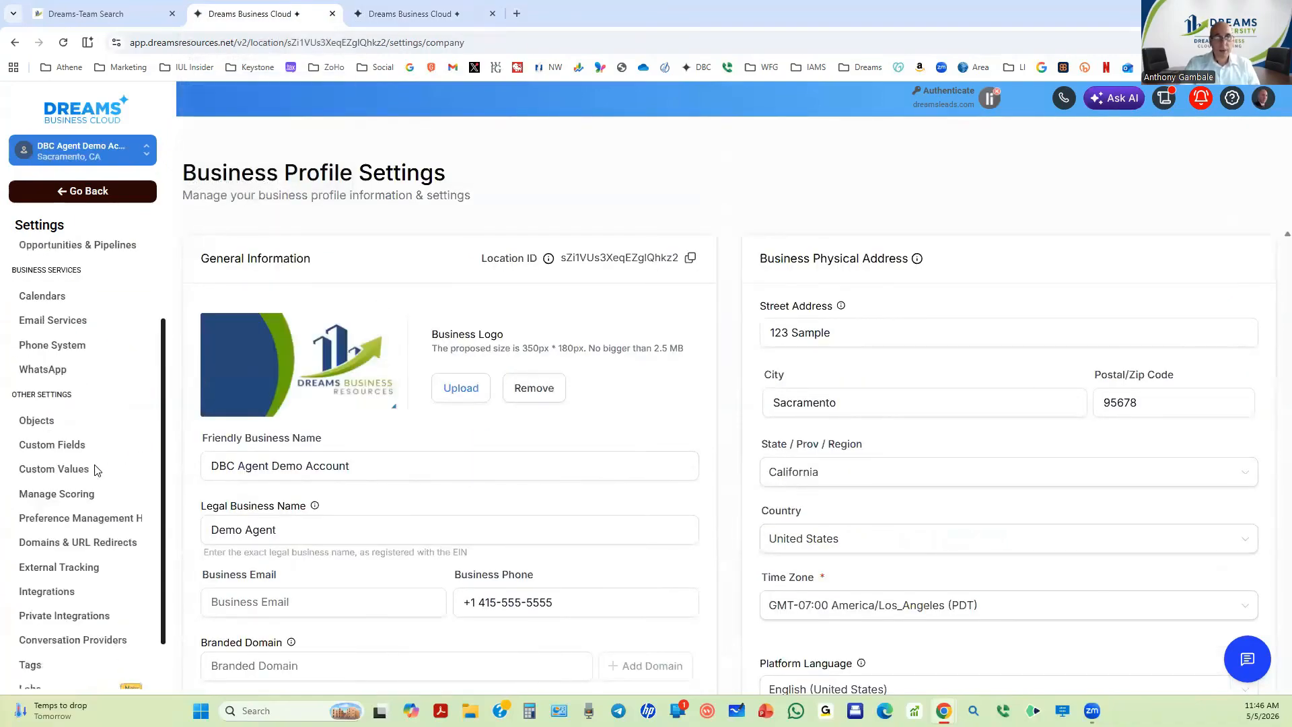
scroll(95, 467, "up", 2)
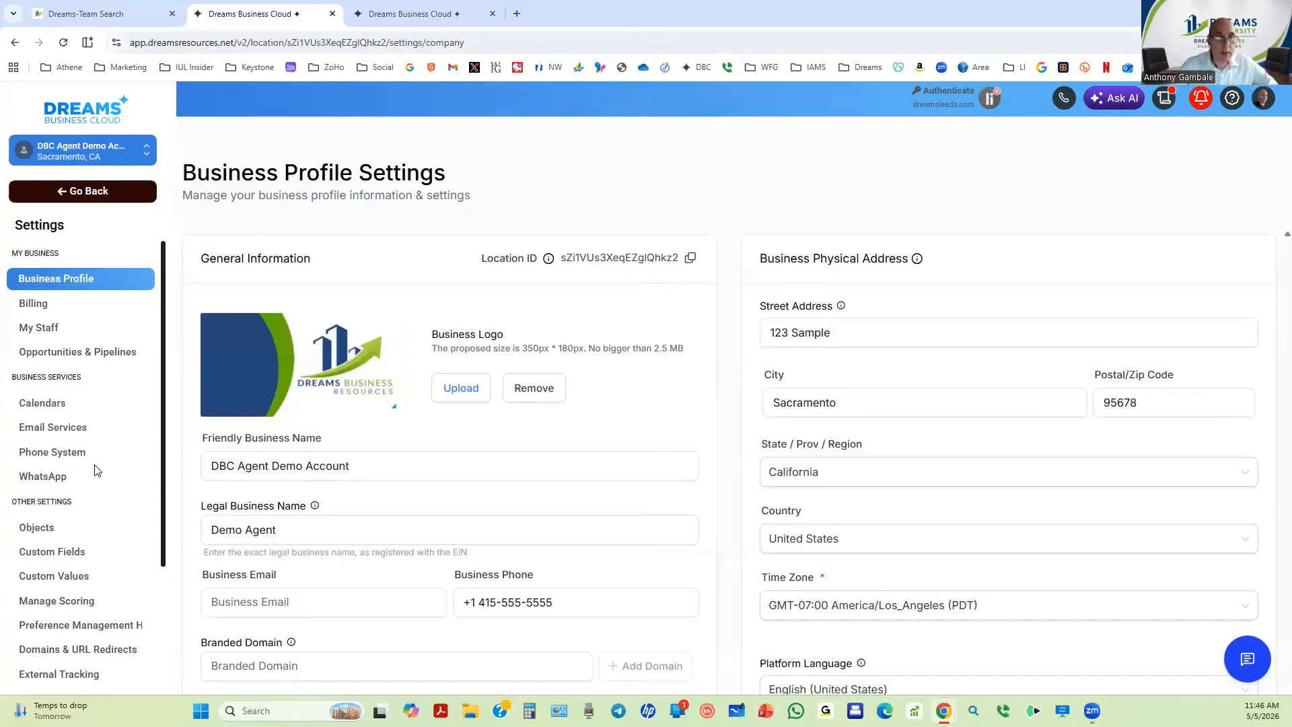
left_click(50, 410)
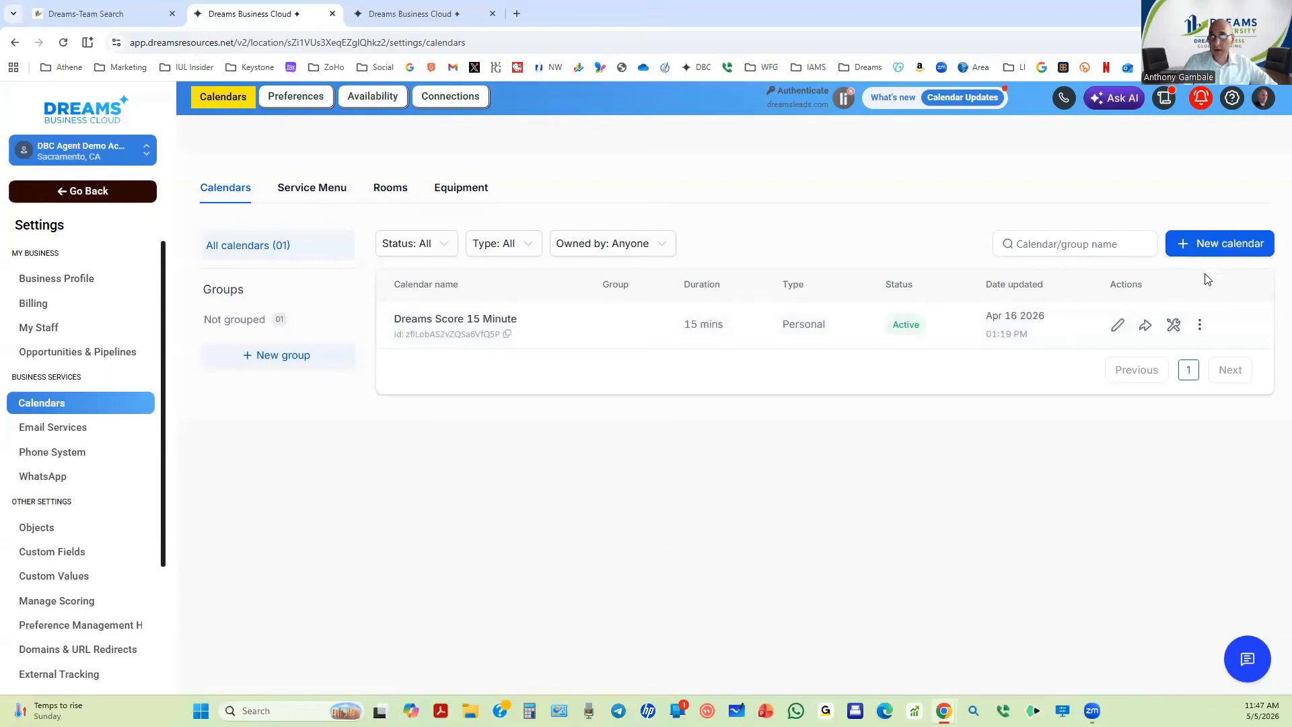
left_click(1120, 327)
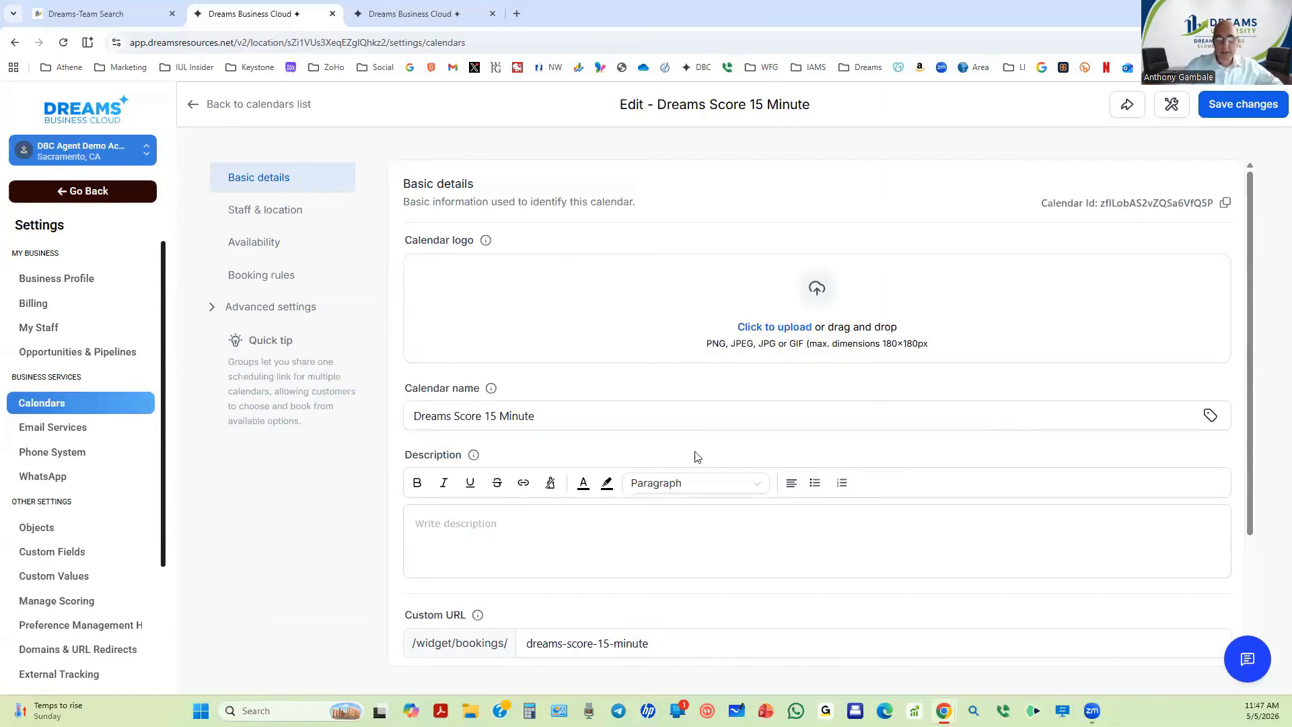
Examine the calendar's name, especially the minutes stated in it, and the description field
left_click(463, 415)
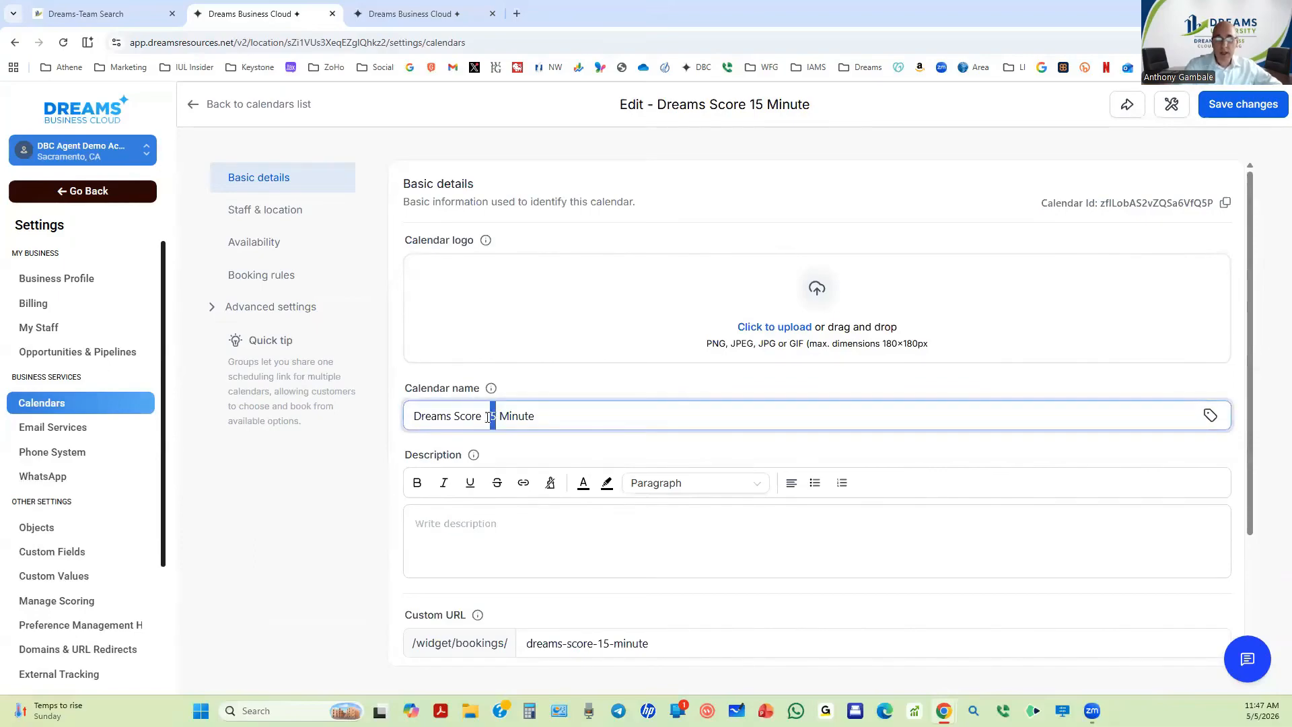
double_click(489, 416)
left_click(541, 550)
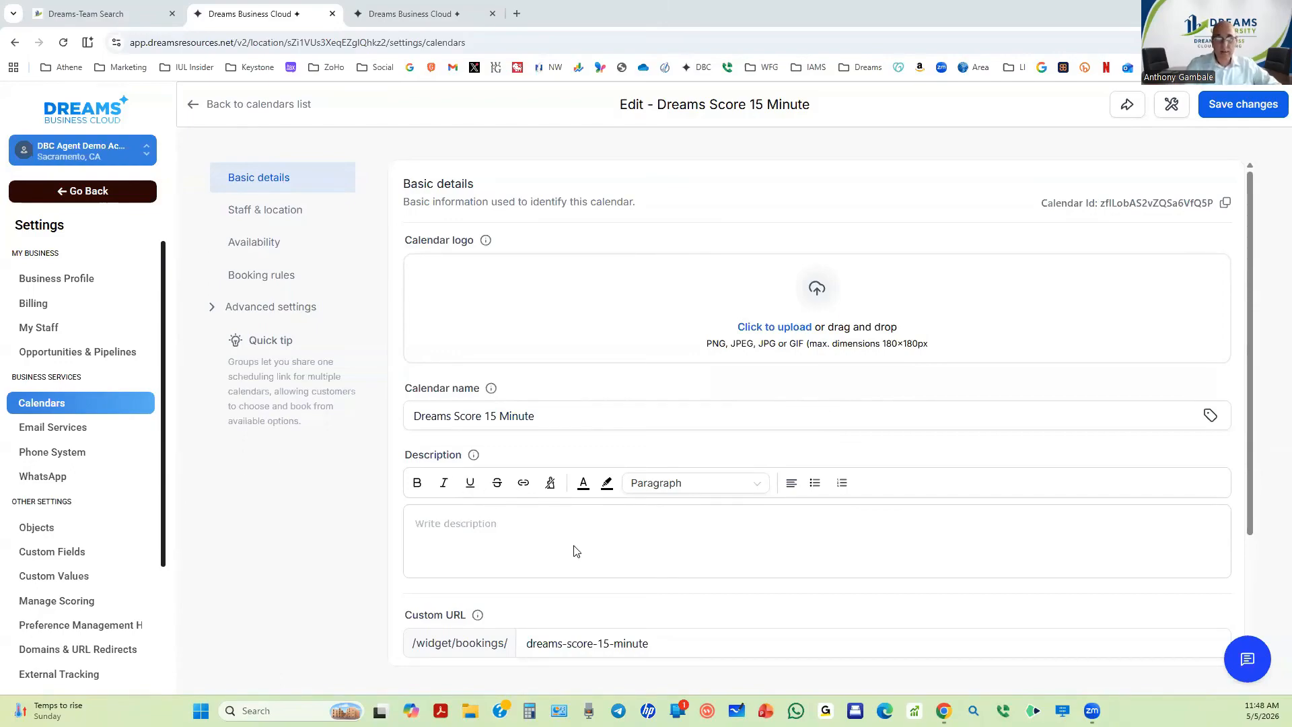
Examine the calendar's custom booking URL, including the minutes in its ending, and the meeting color options
scroll(576, 551, "down", 3)
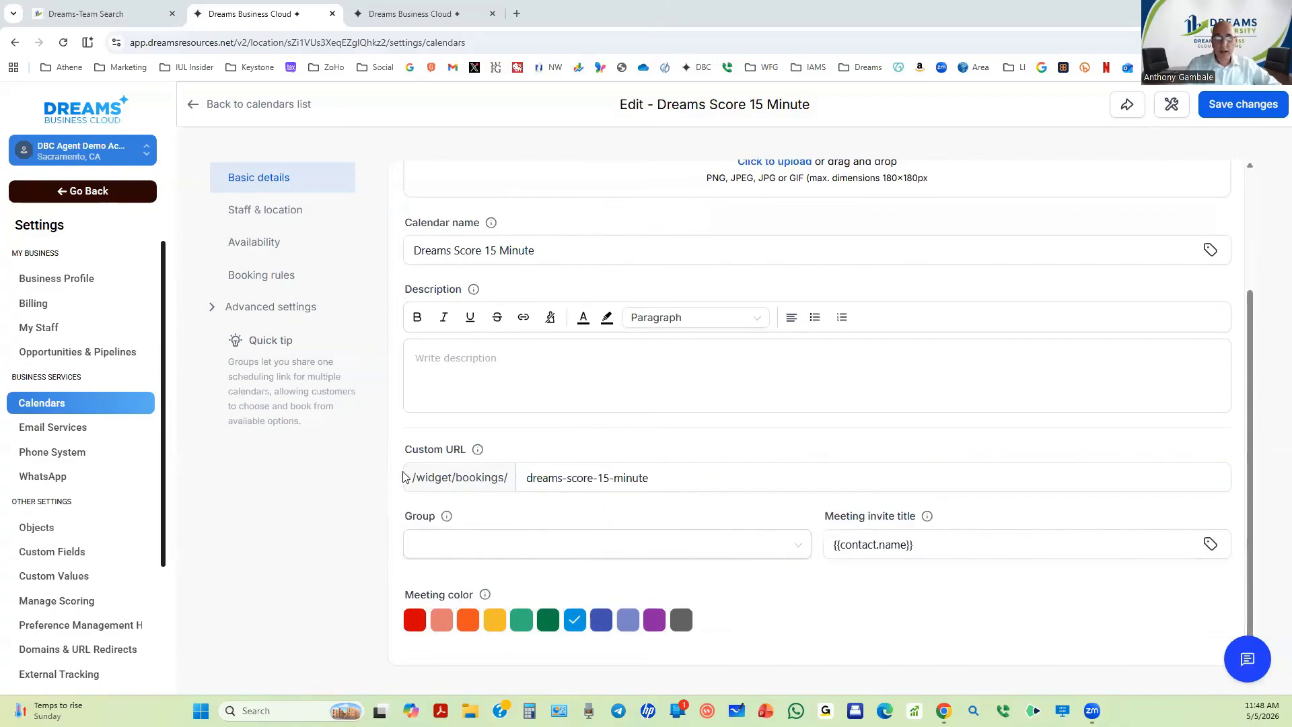
left_click(661, 471)
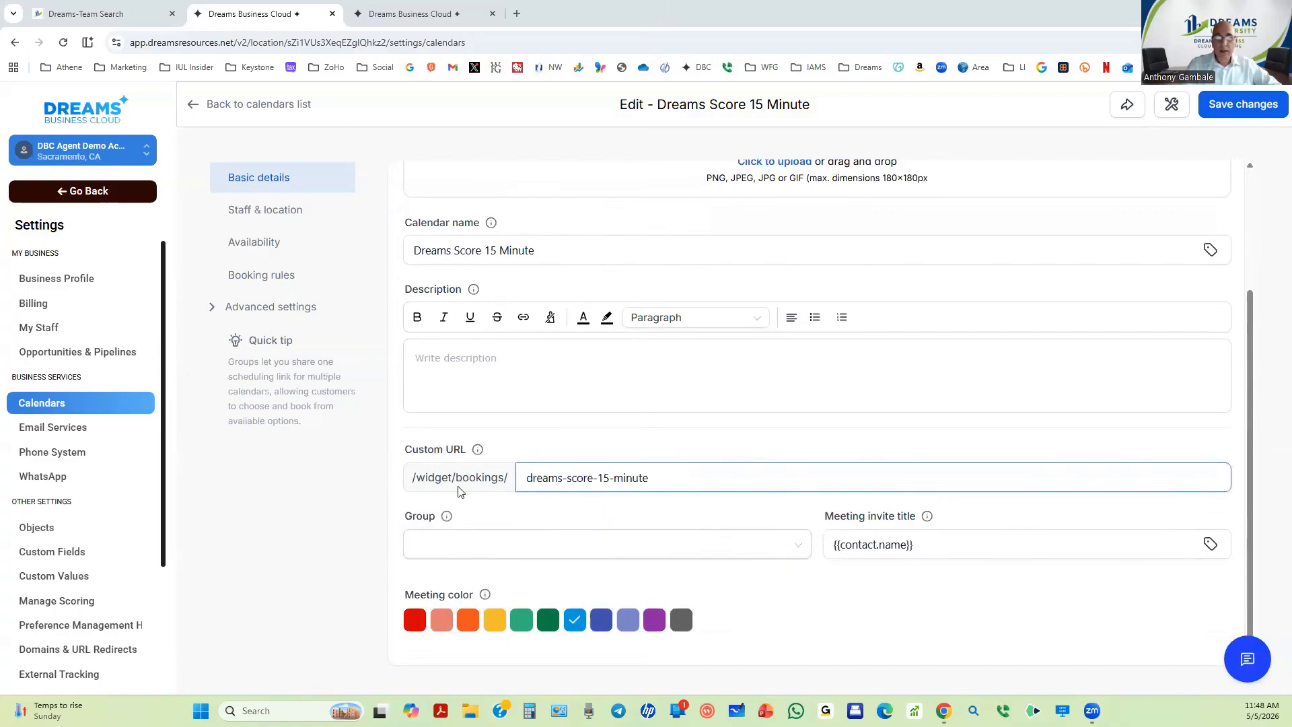
left_click(495, 485)
left_click(678, 482)
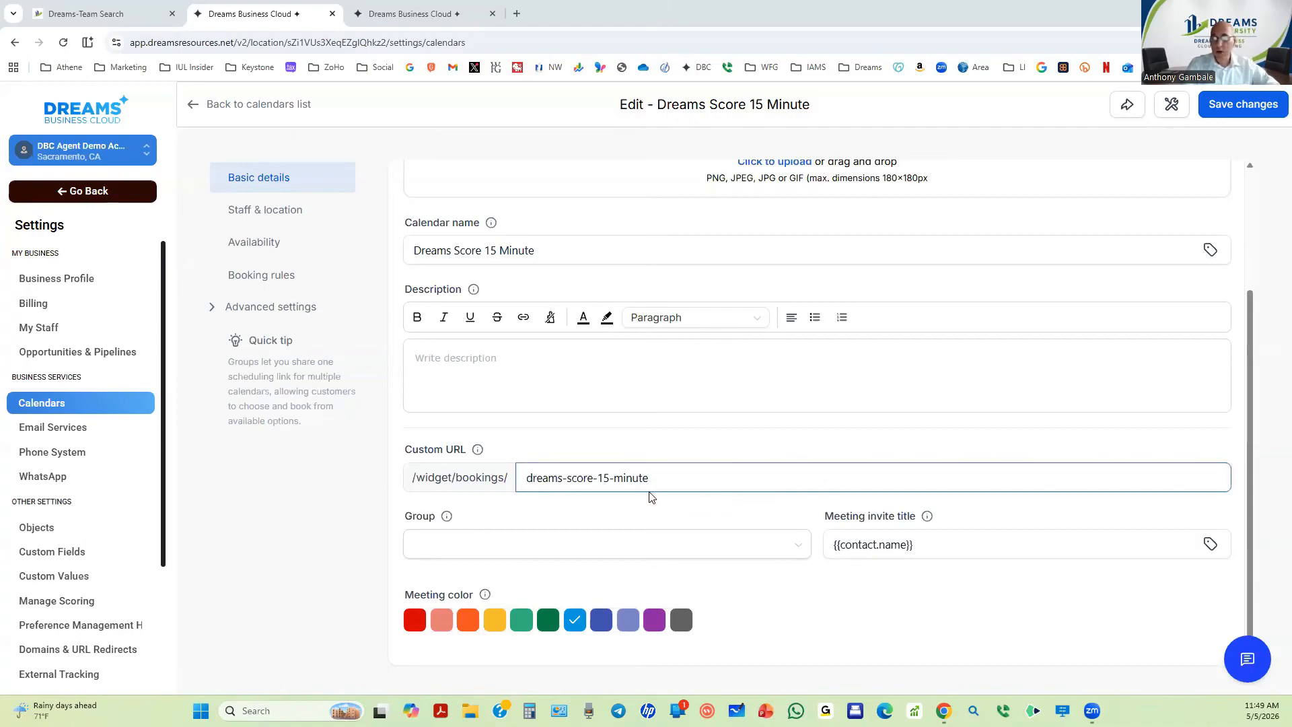
double_click(601, 480)
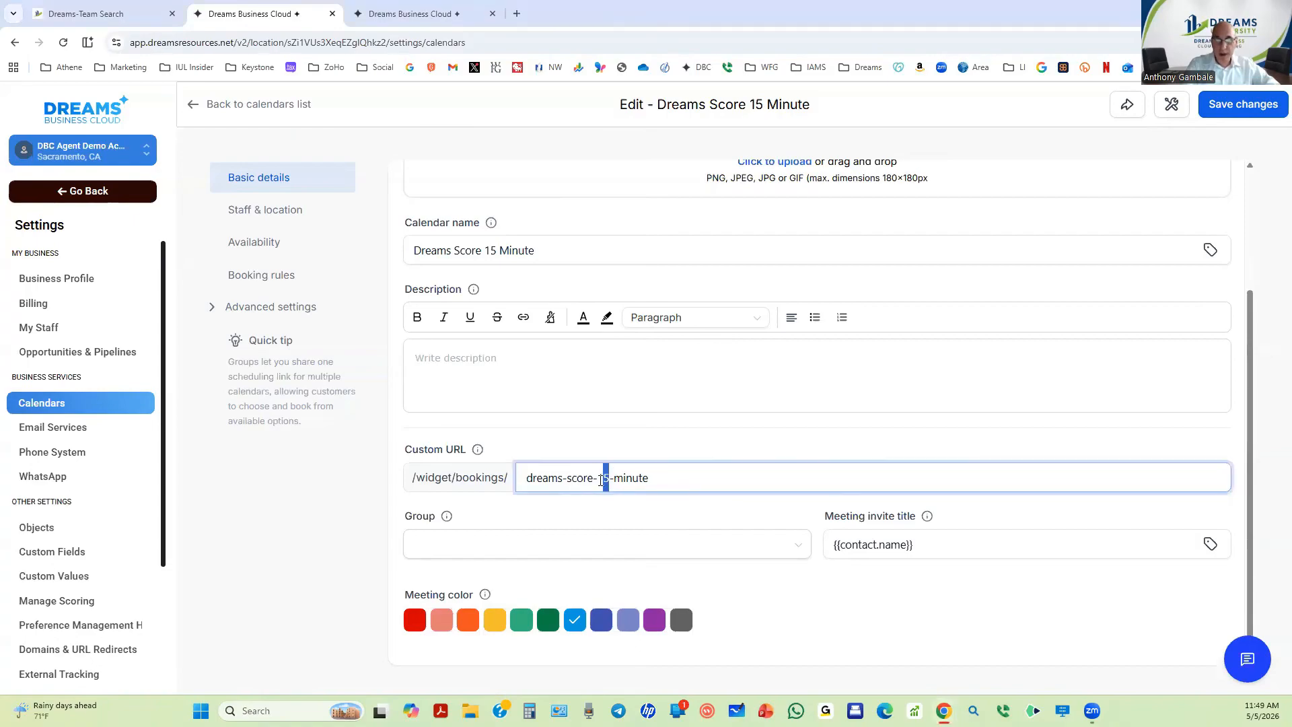
left_click(670, 482)
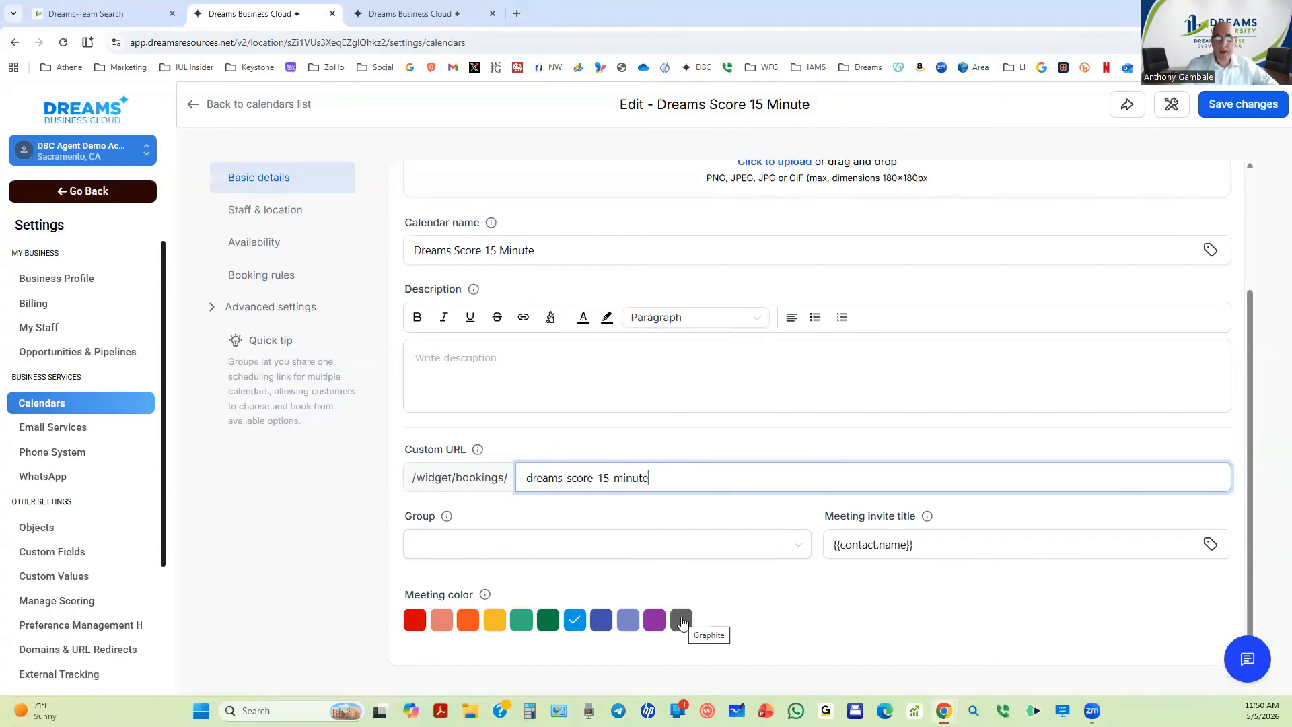
Set the meeting location for the calendar's assigned staff member to Phone
scroll(522, 239, "up", 3)
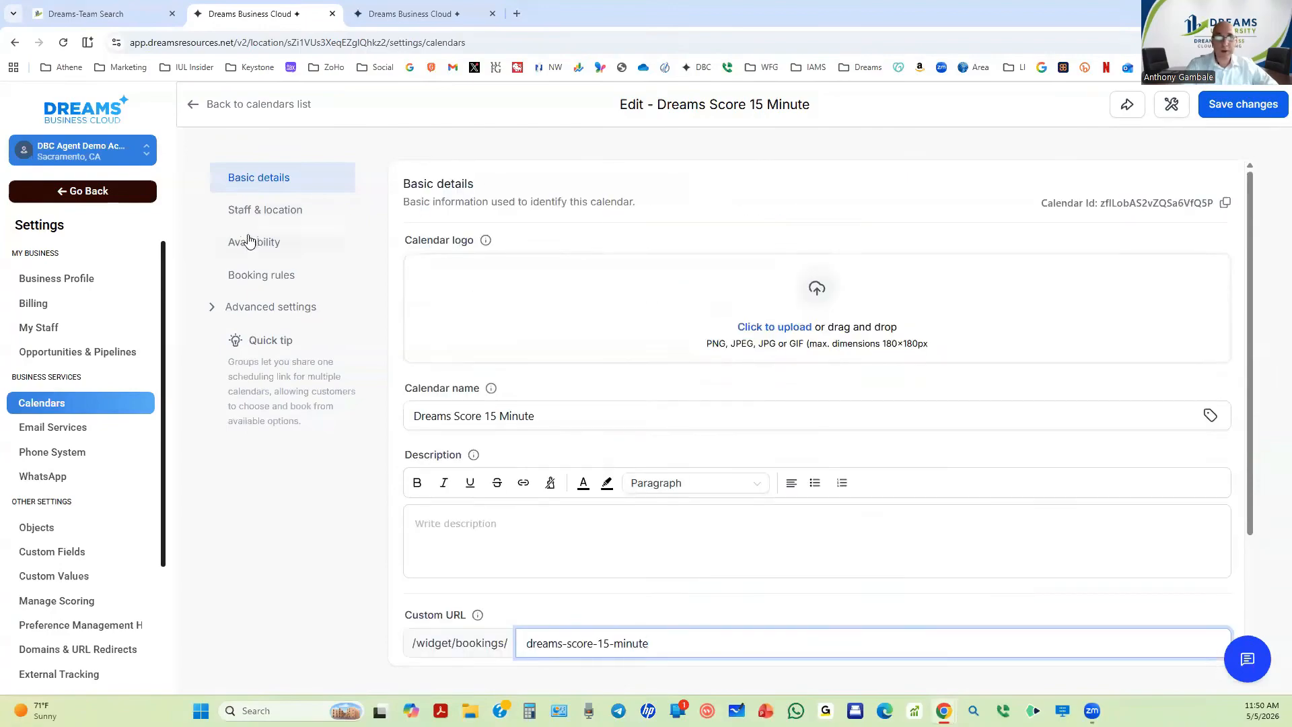
left_click(272, 220)
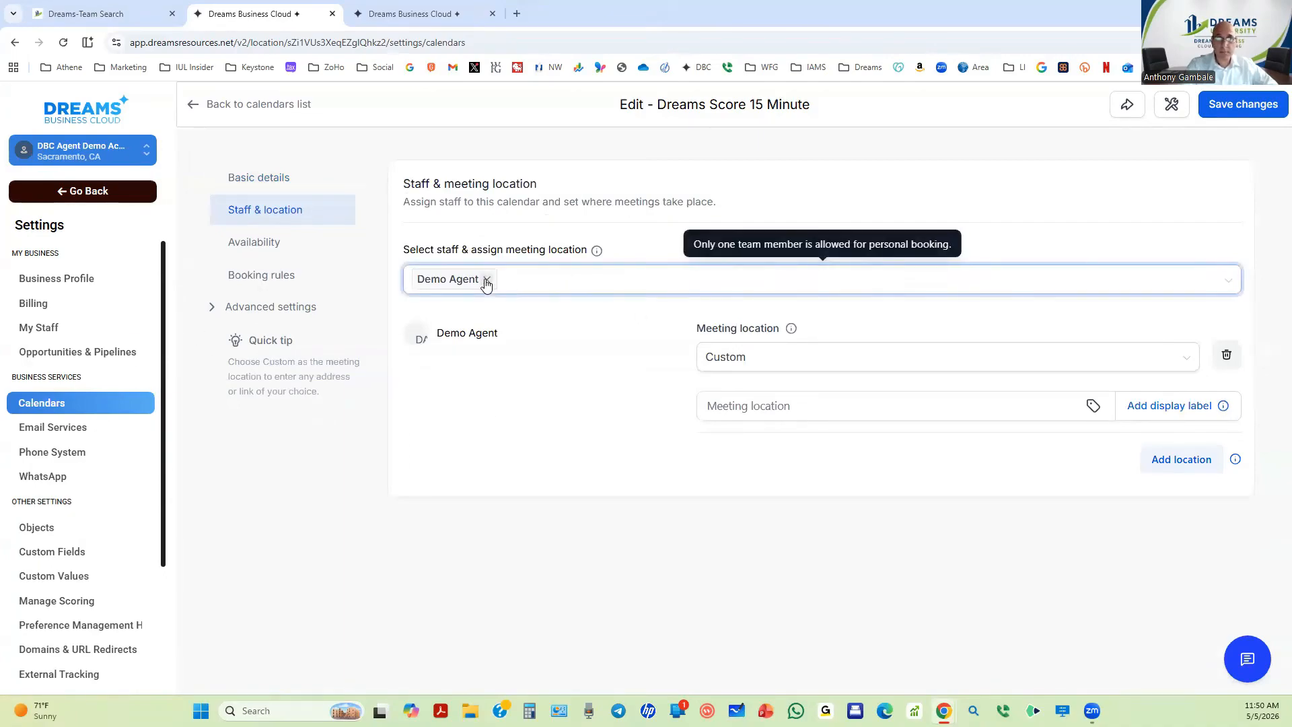
left_click(826, 358)
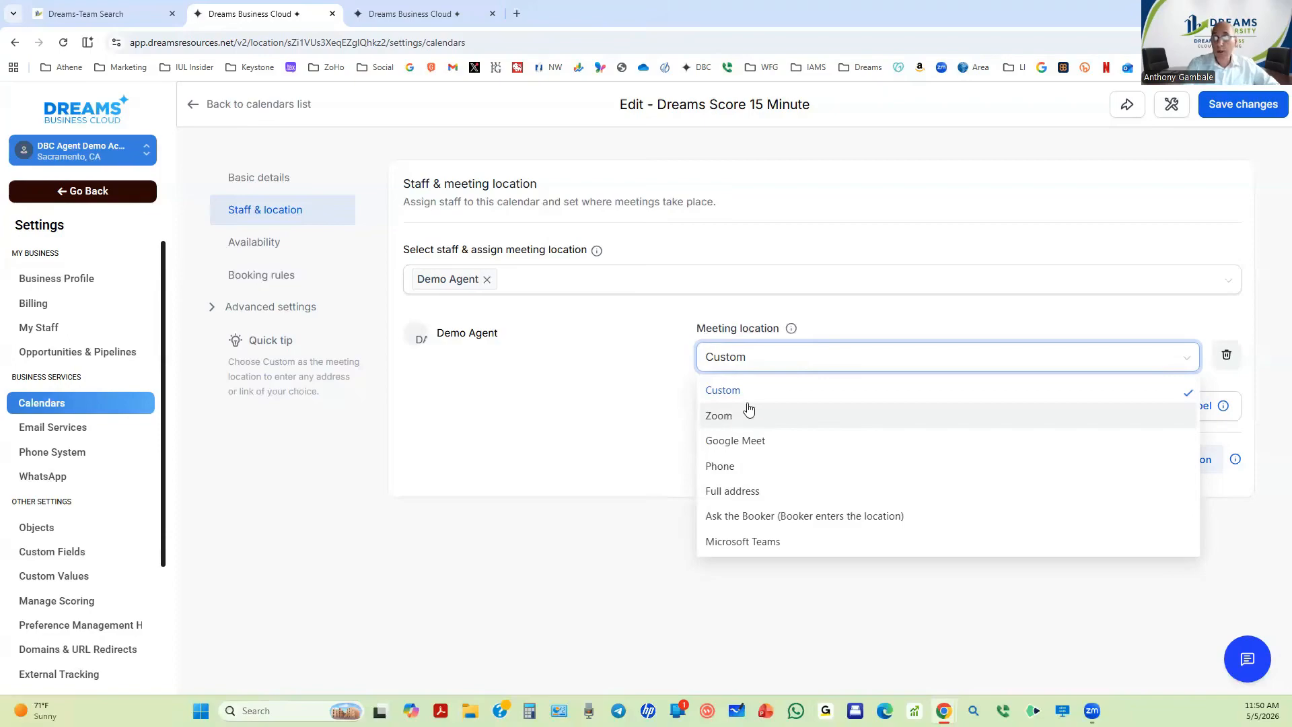
left_click(721, 466)
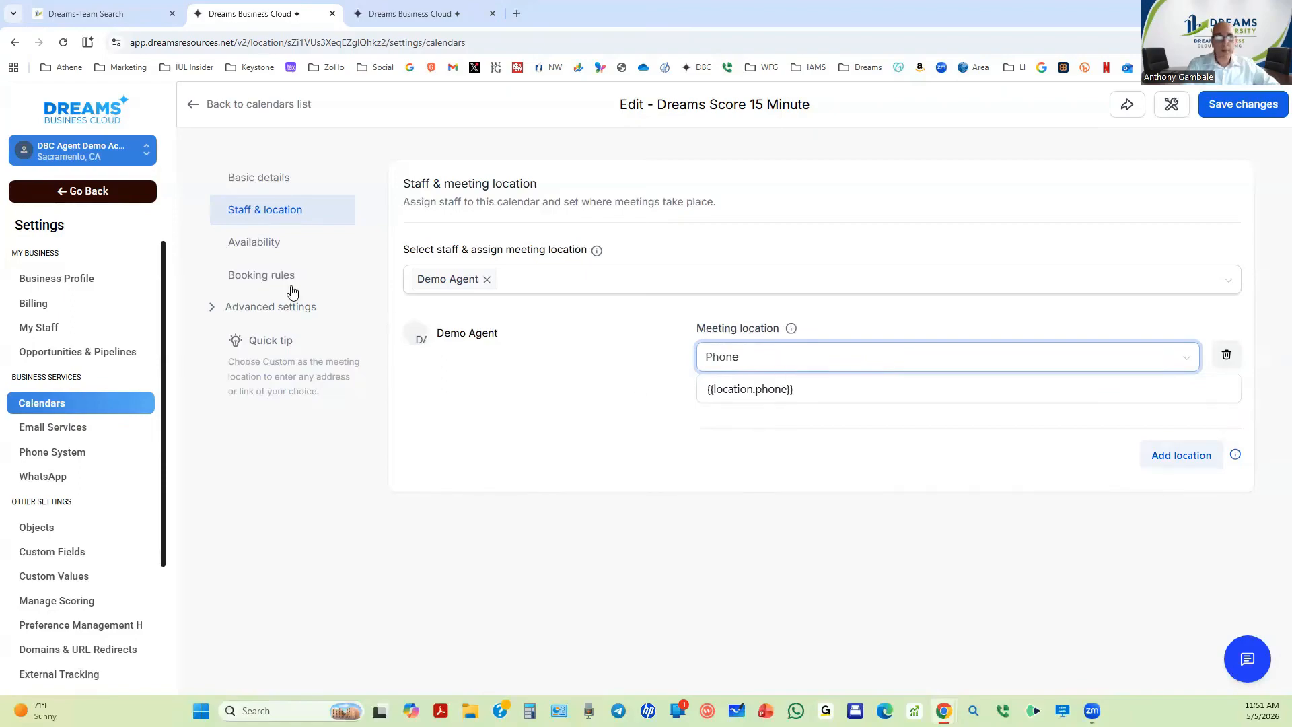
Open the assigned staff member's Work Hours schedule for editing from the calendar's availability and review the timezone and weekly hours
left_click(253, 242)
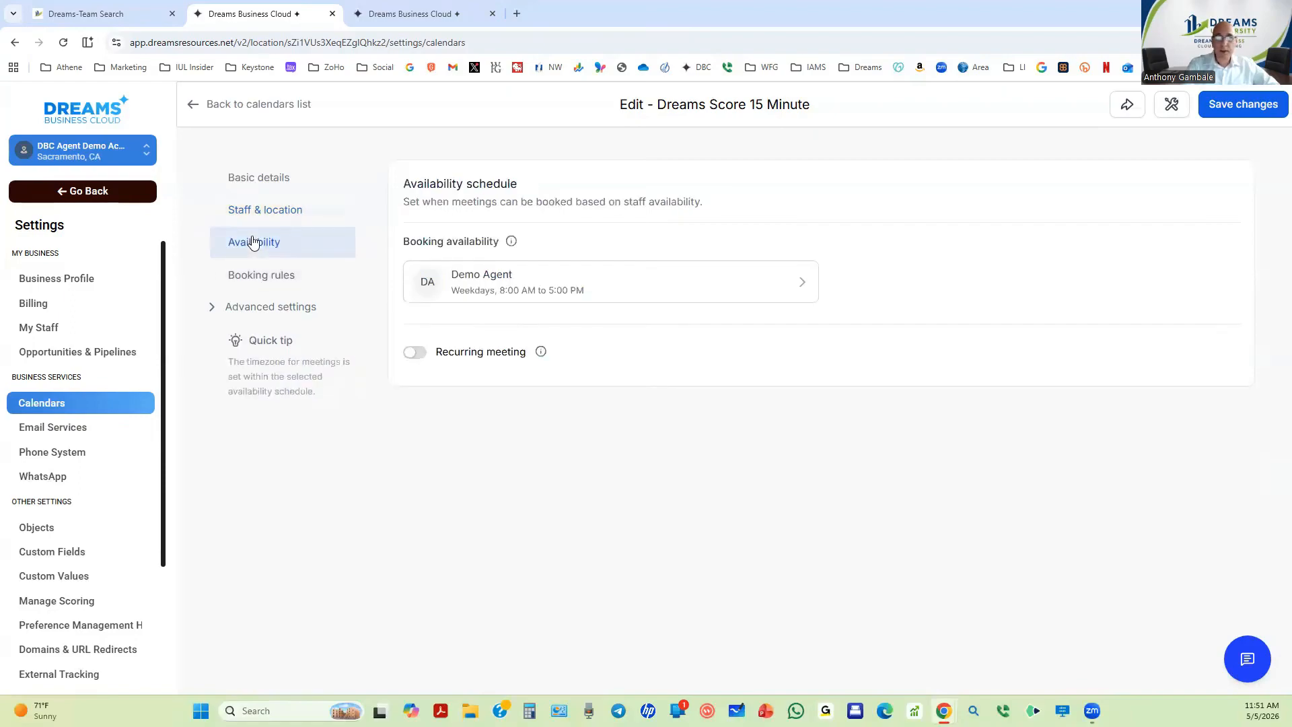
left_click(596, 287)
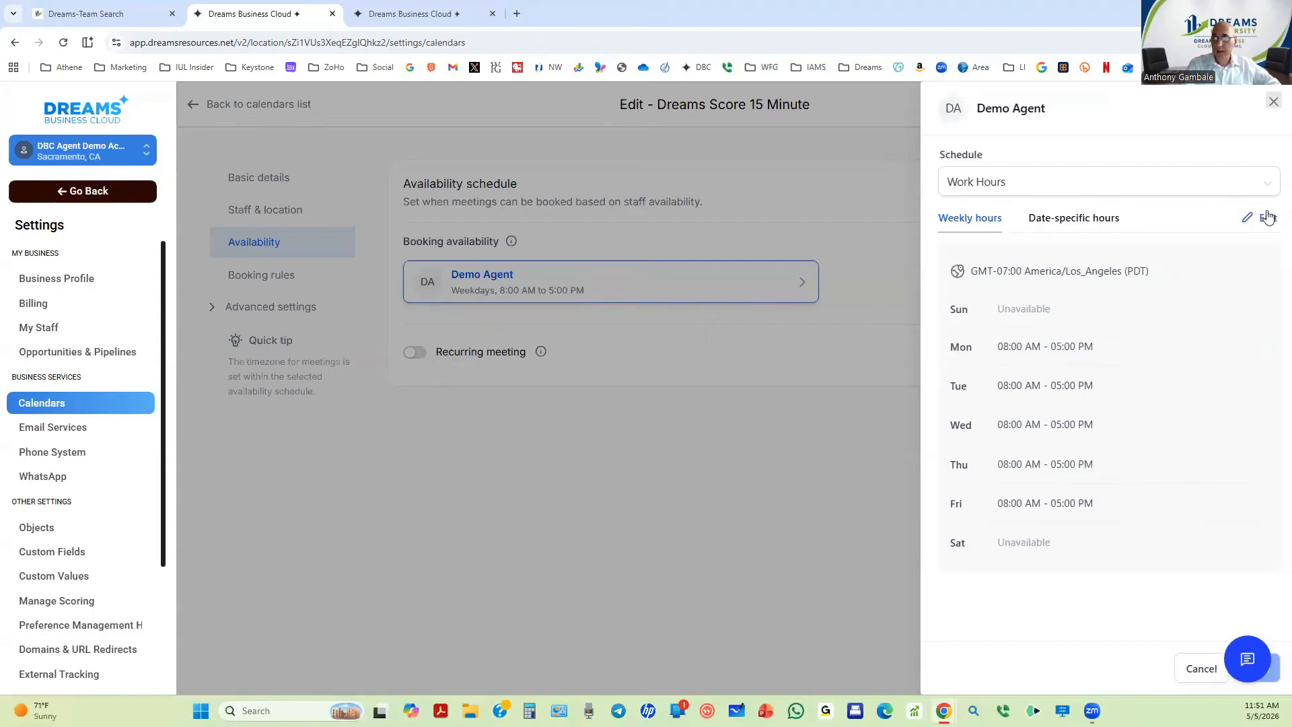
left_click(1266, 219)
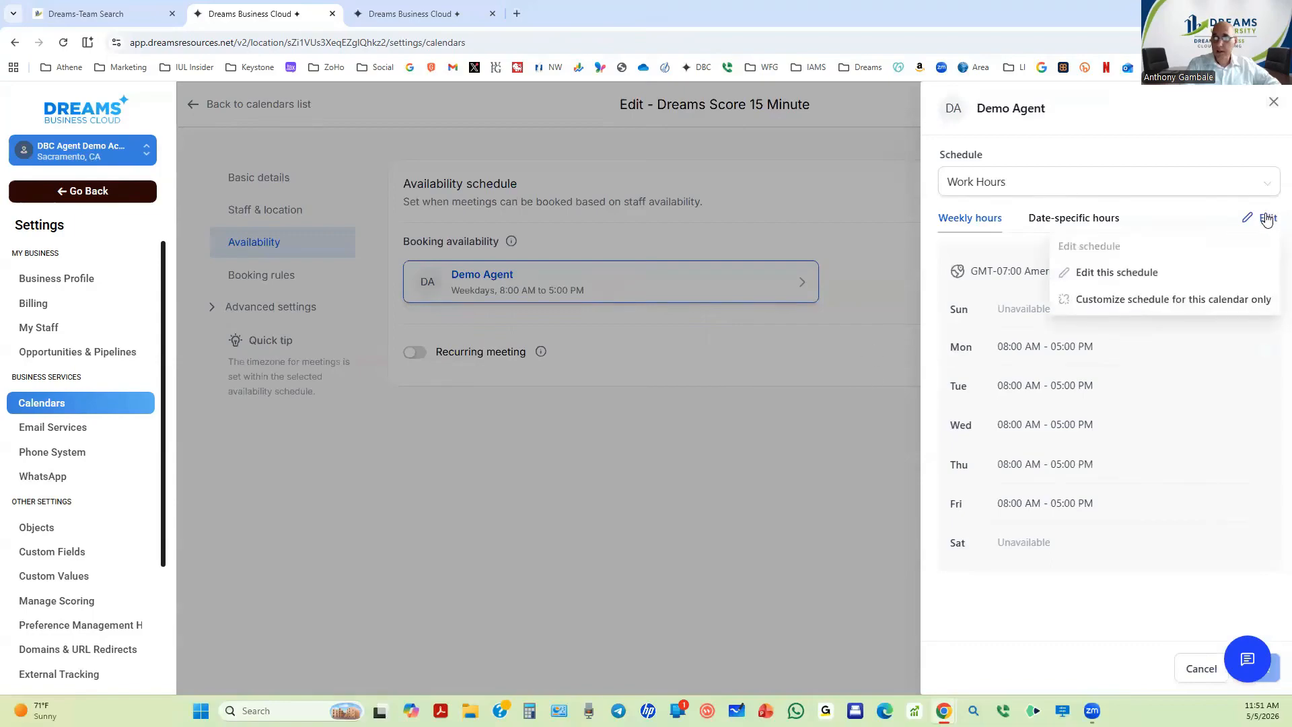
left_click(1140, 274)
scroll(1021, 434, "down", 2)
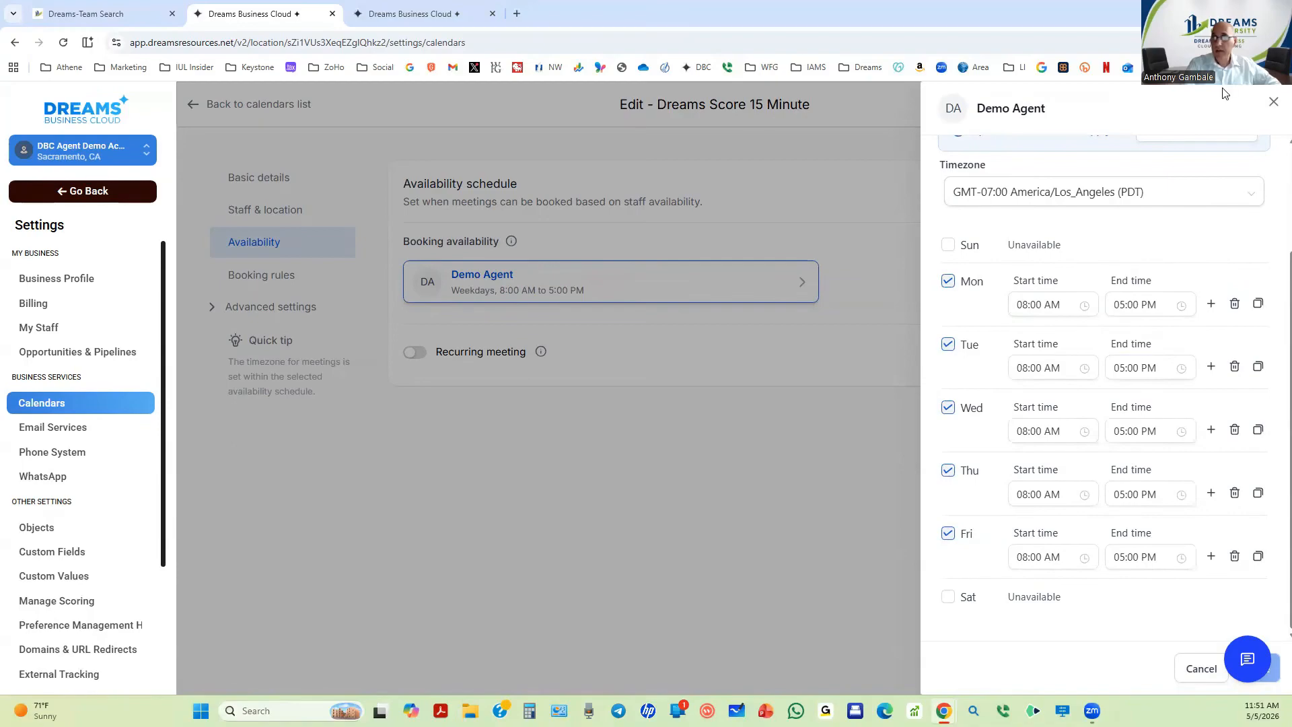
Leave the availability schedule and examine the calendar's booking rules, including meeting interval, duration, buffer times and booking limits
left_click(289, 278)
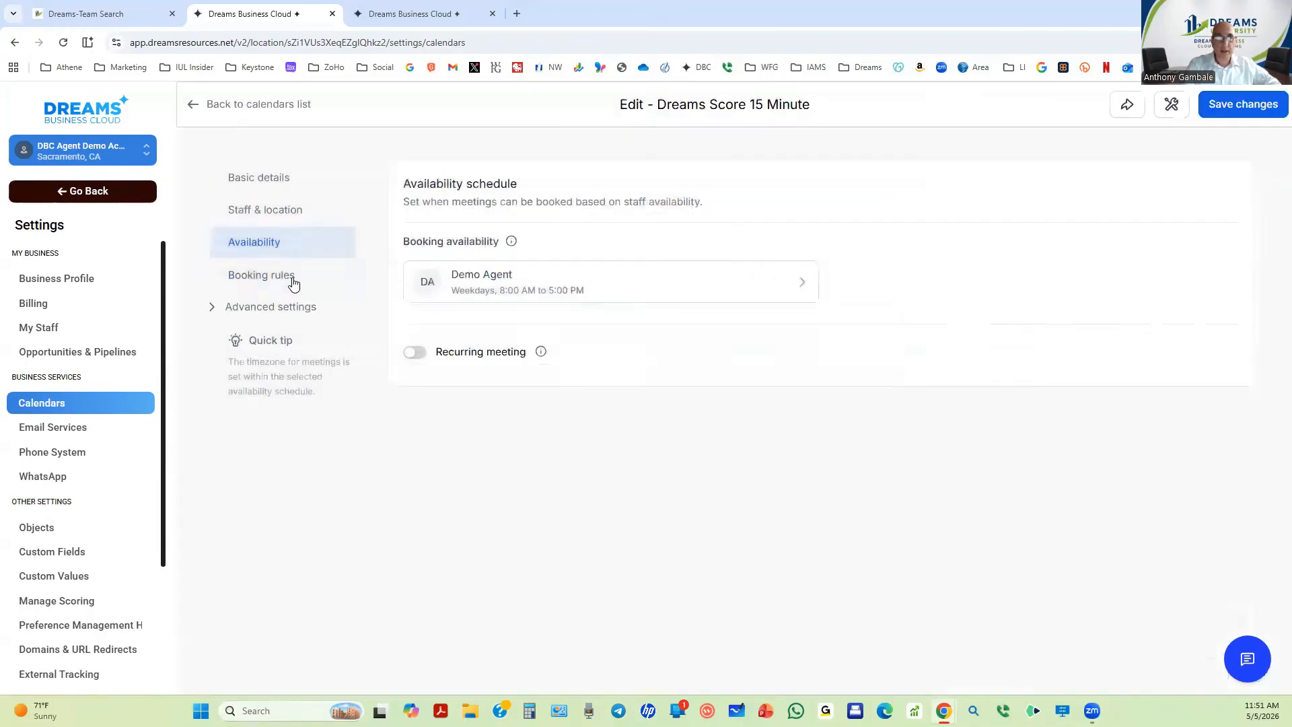
left_click(286, 278)
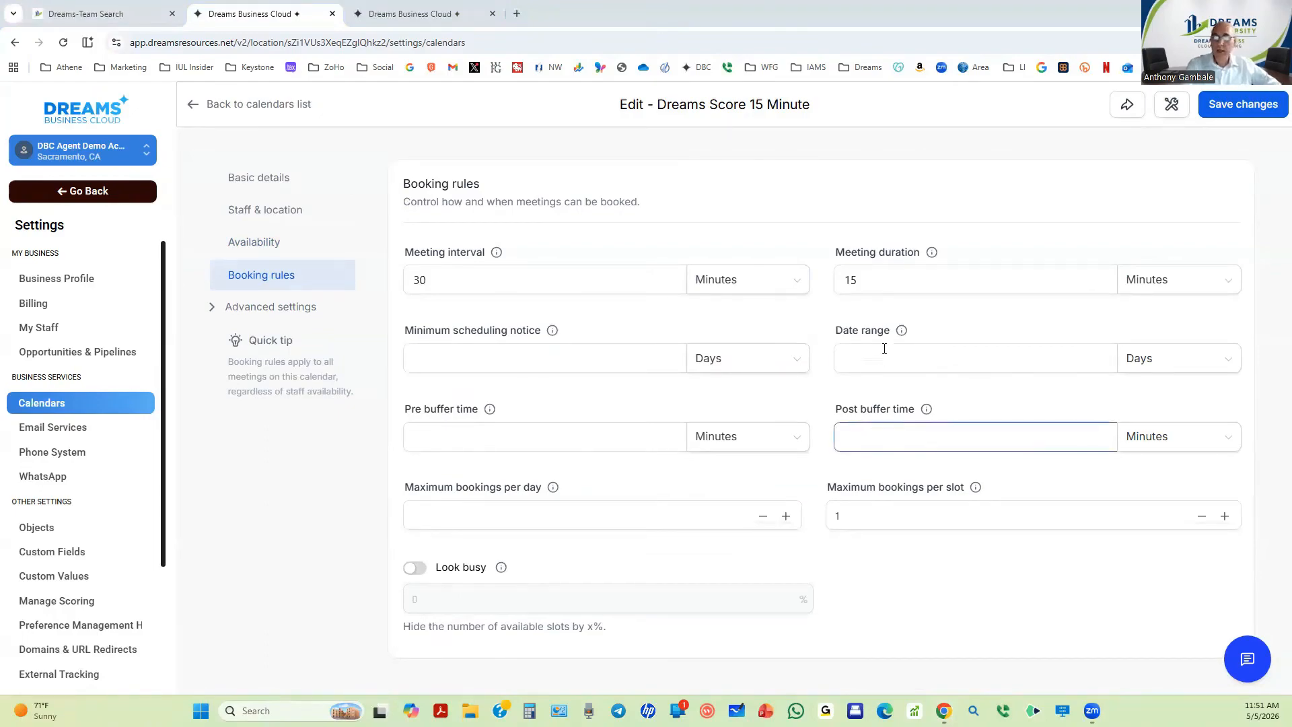
left_click(421, 280)
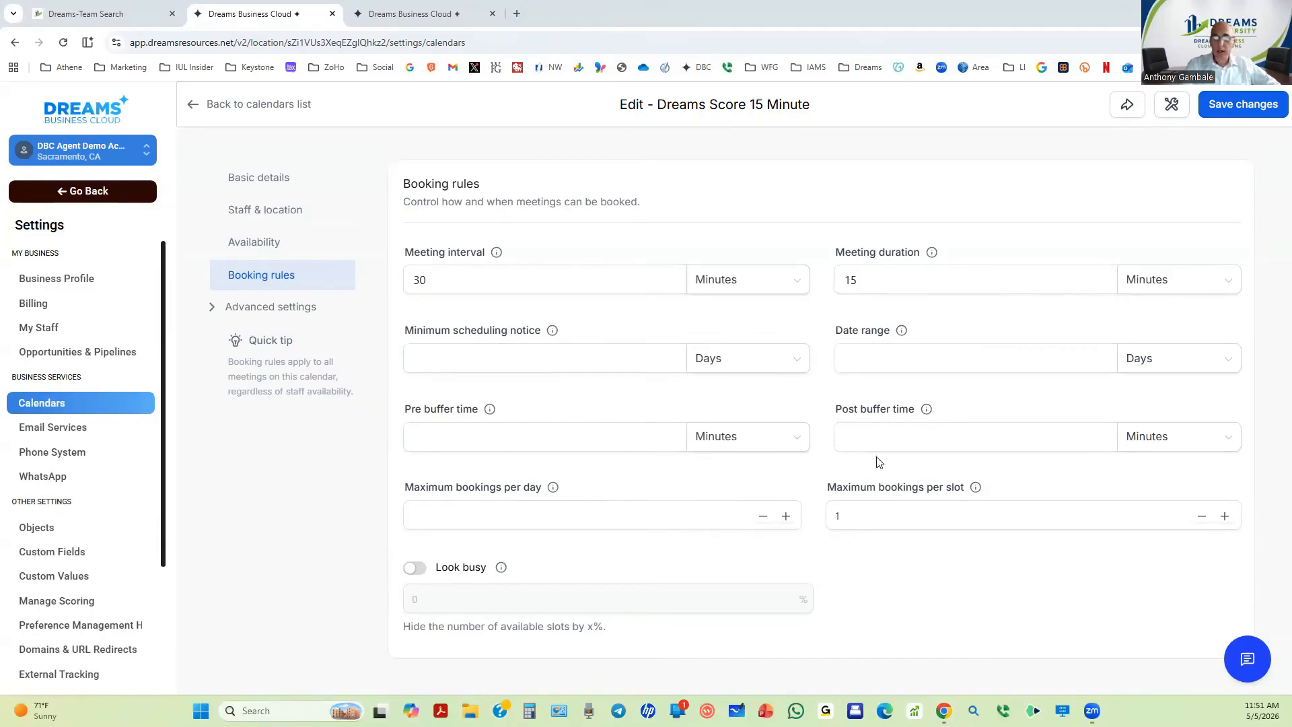
Examine the calendar's advanced form and confirmation settings, including the widget order and the consent checkbox wording about the company
left_click(268, 311)
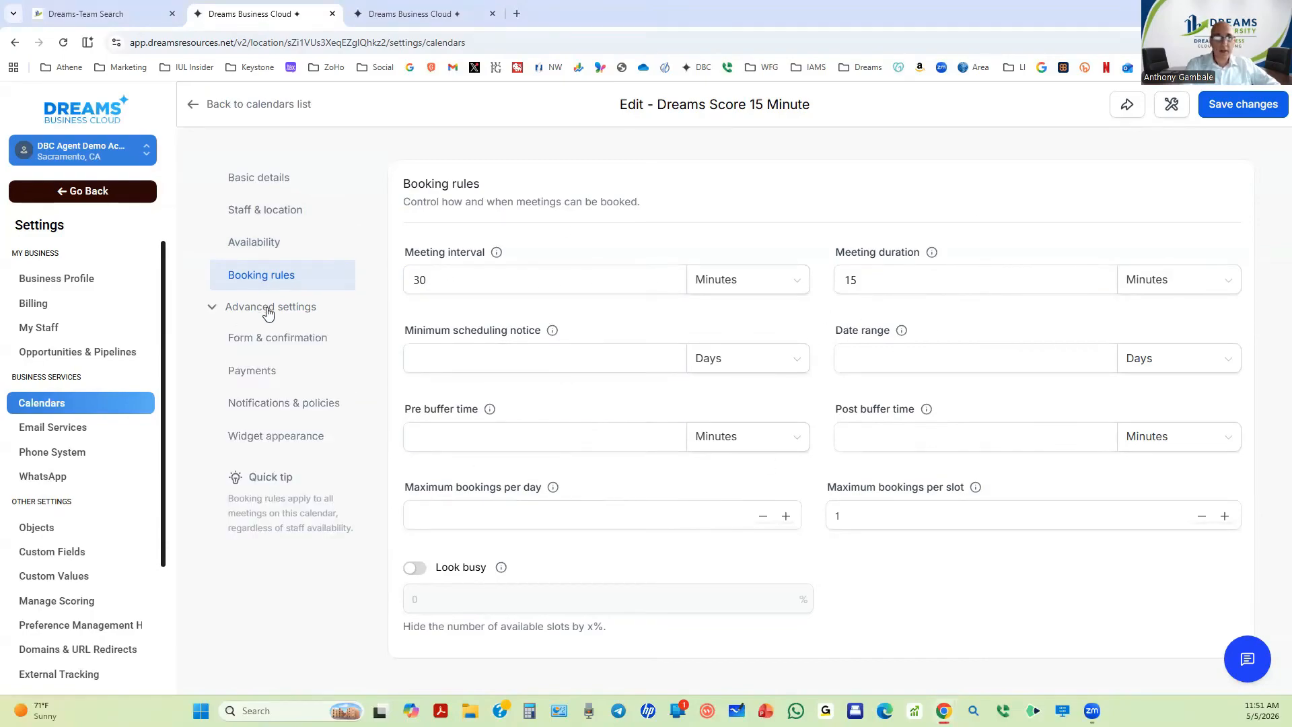
left_click(271, 344)
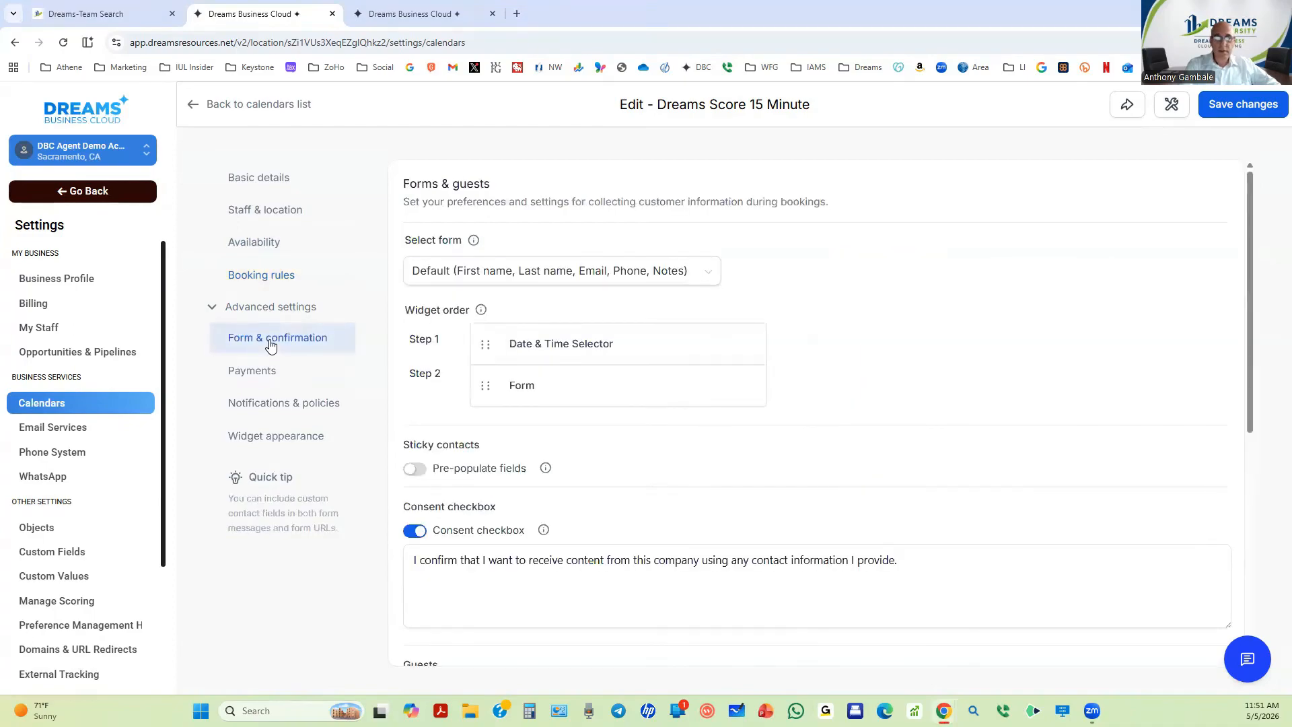
scroll(599, 354, "down", 2)
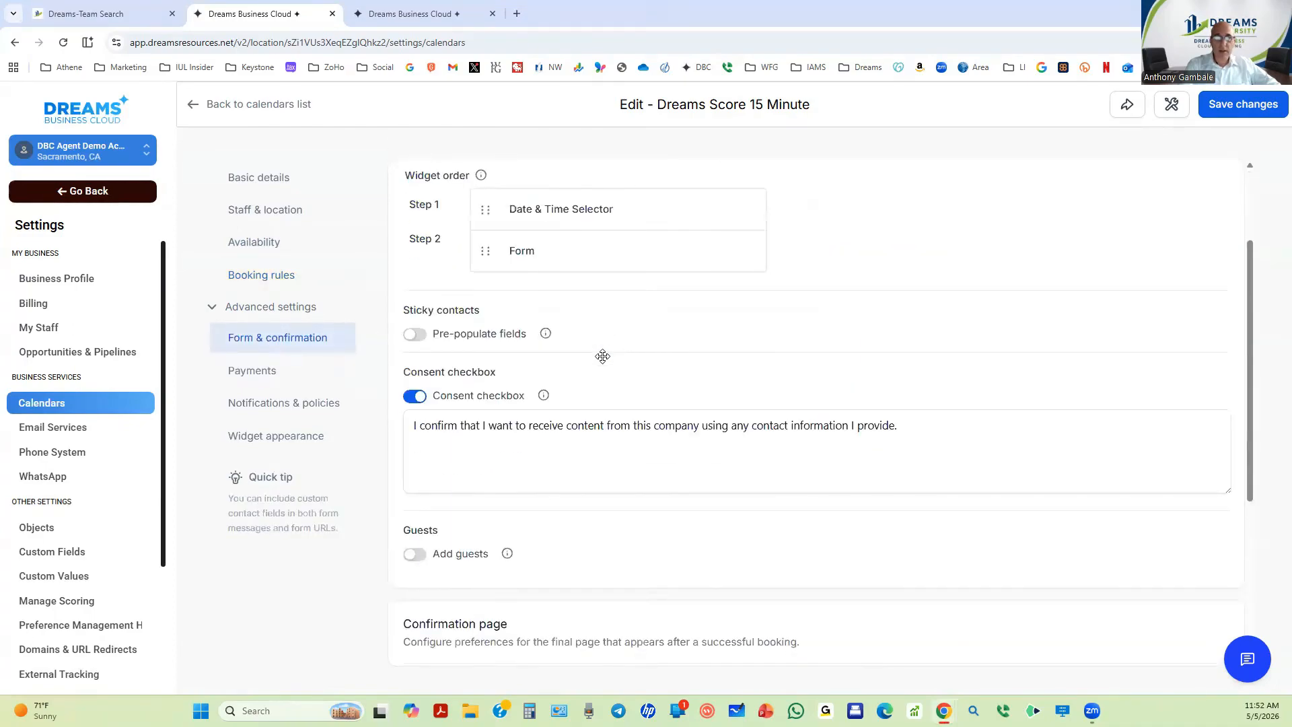
left_click(521, 432)
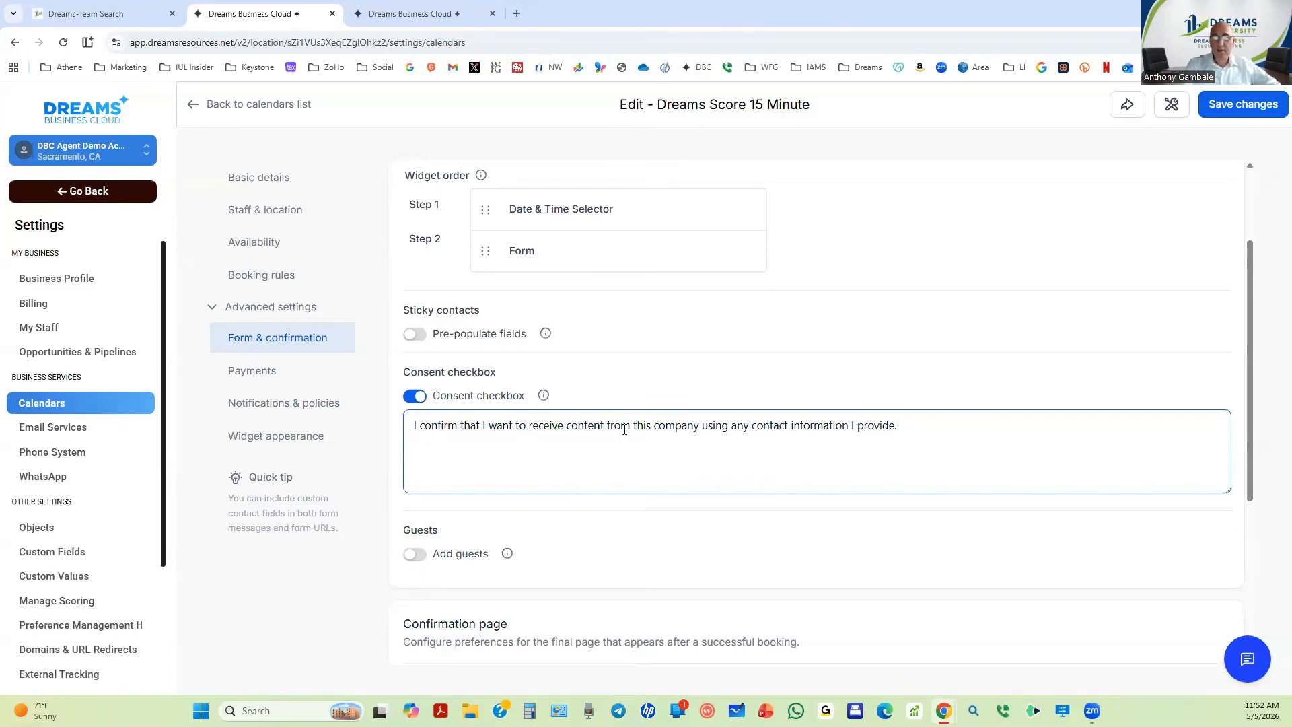
double_click(670, 428)
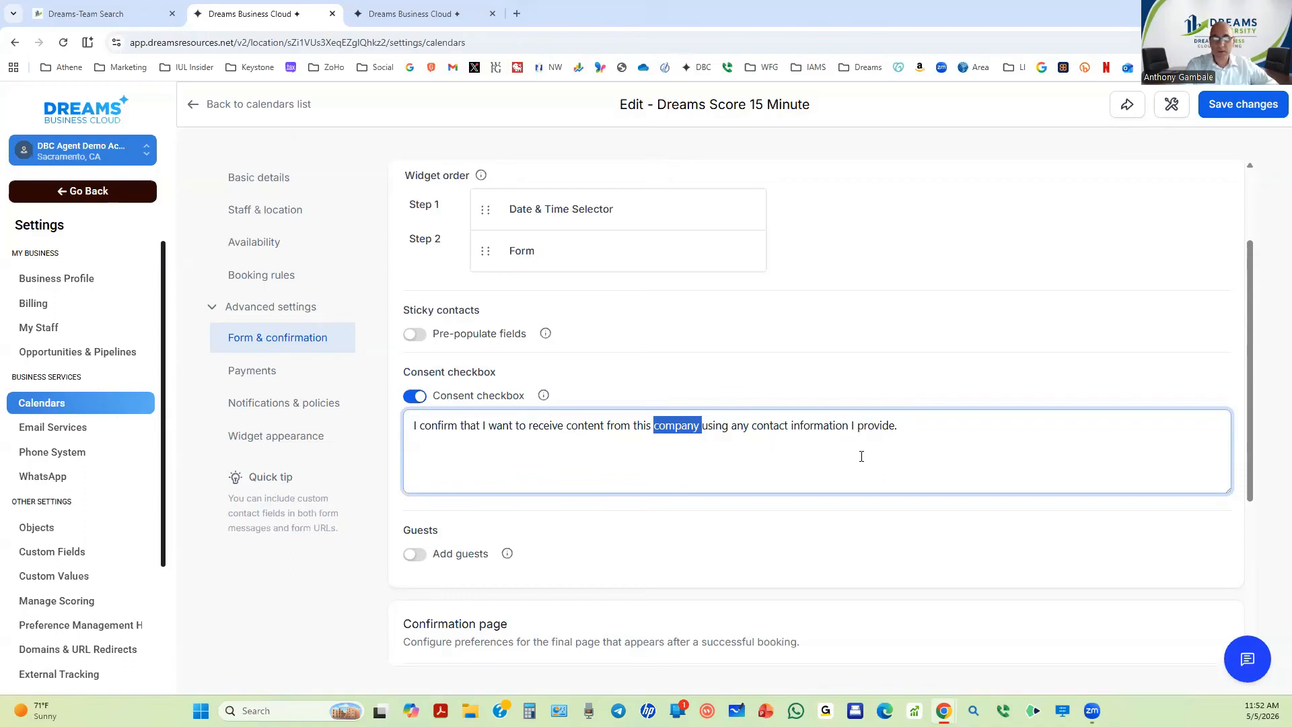
Examine the calendar's notification settings for unconfirmed and confirmed appointment bookings
left_click(276, 411)
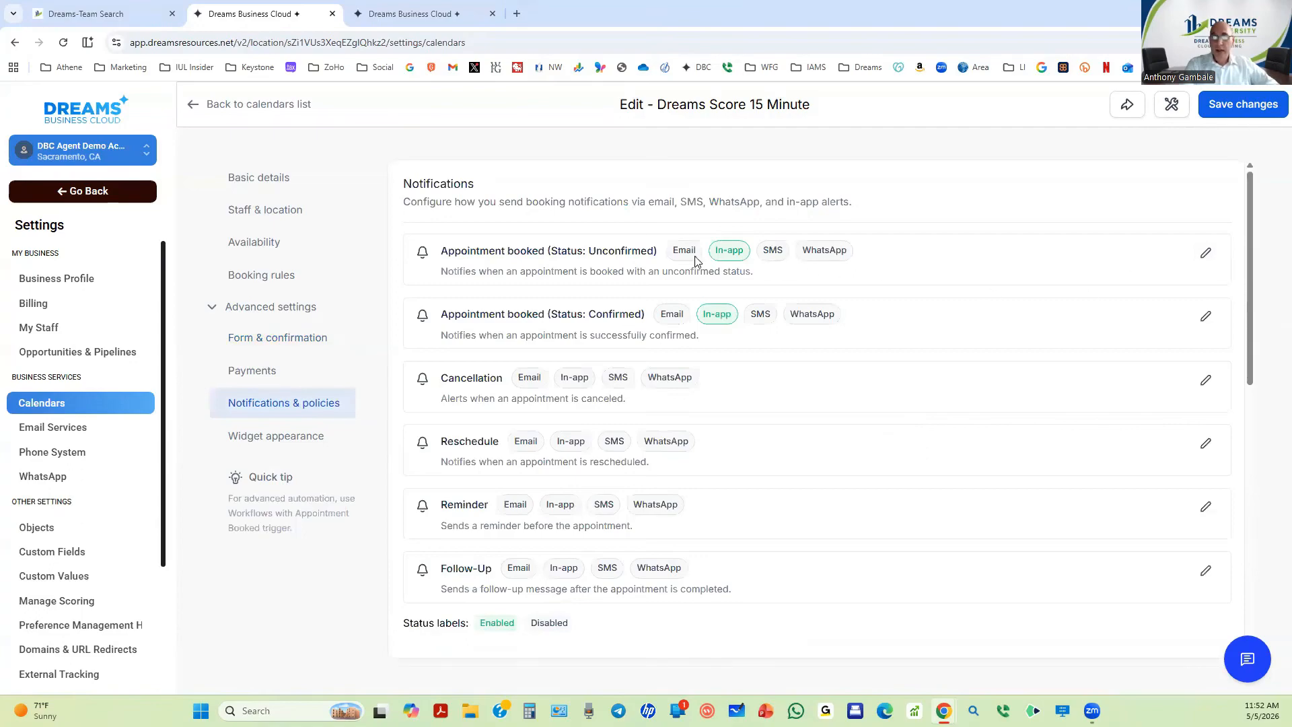
left_click_drag(455, 250, 649, 249)
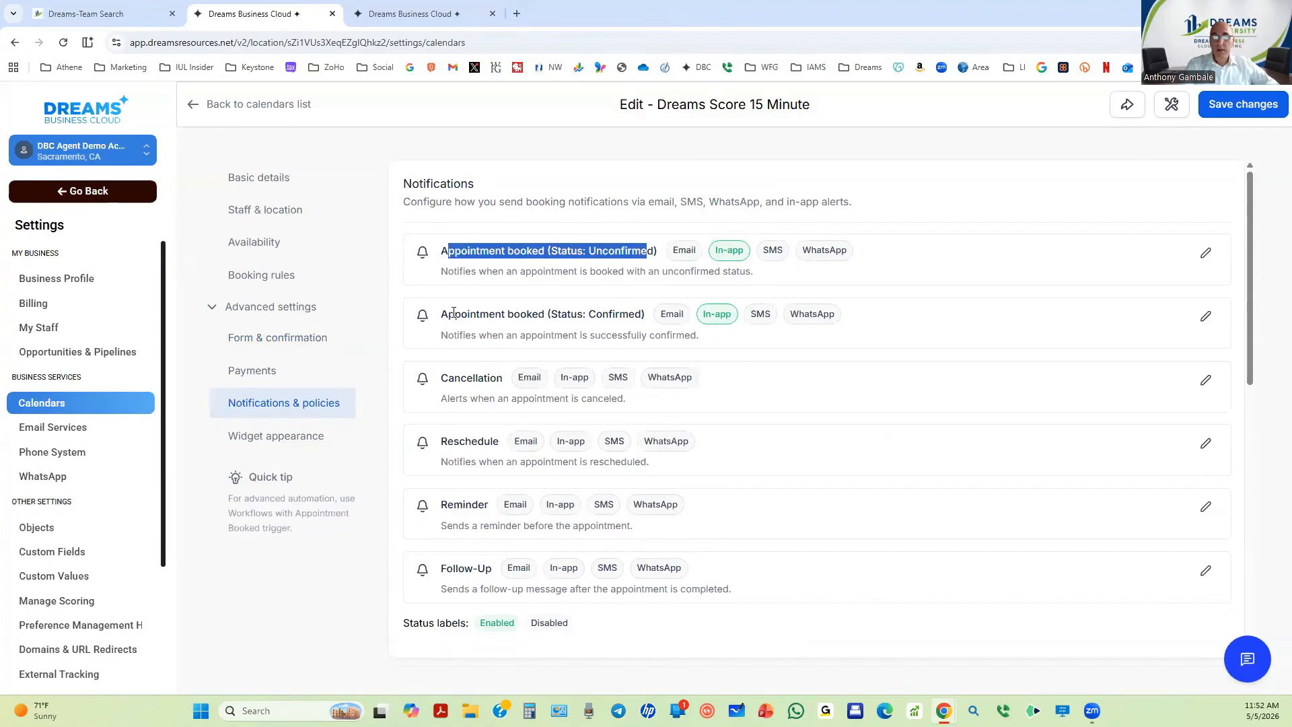
left_click_drag(441, 313, 629, 312)
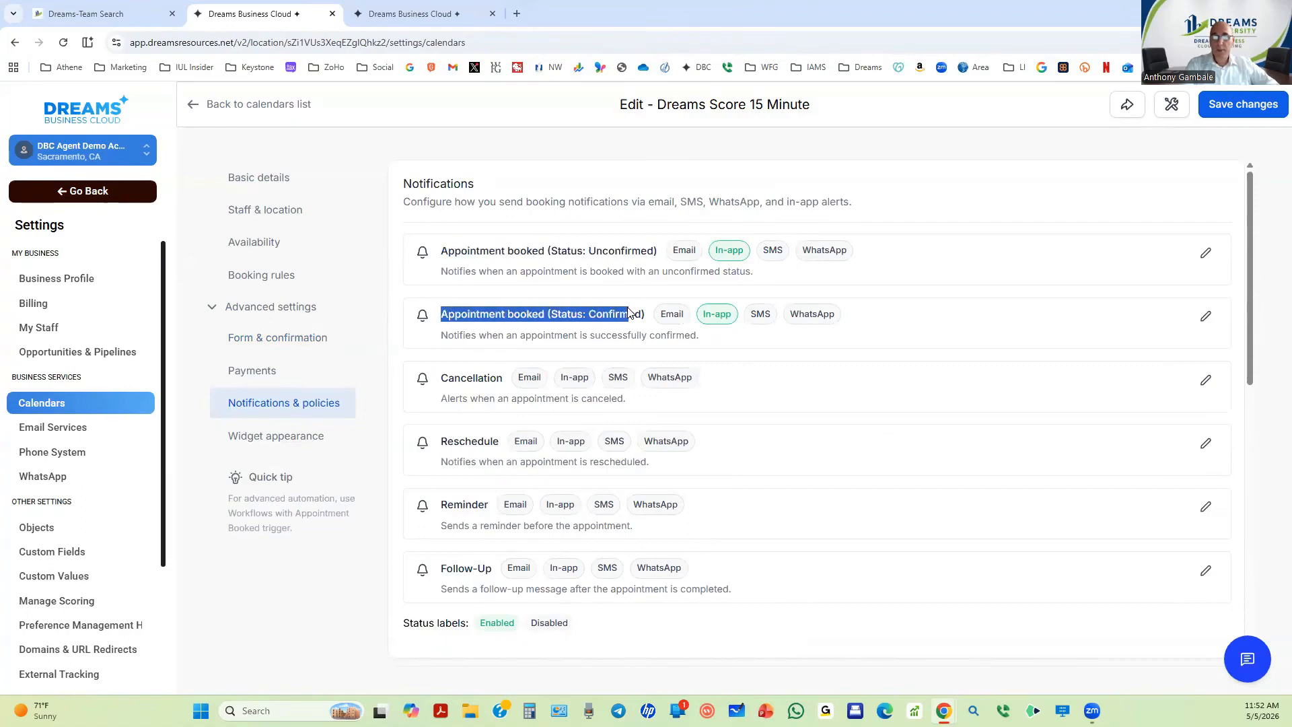